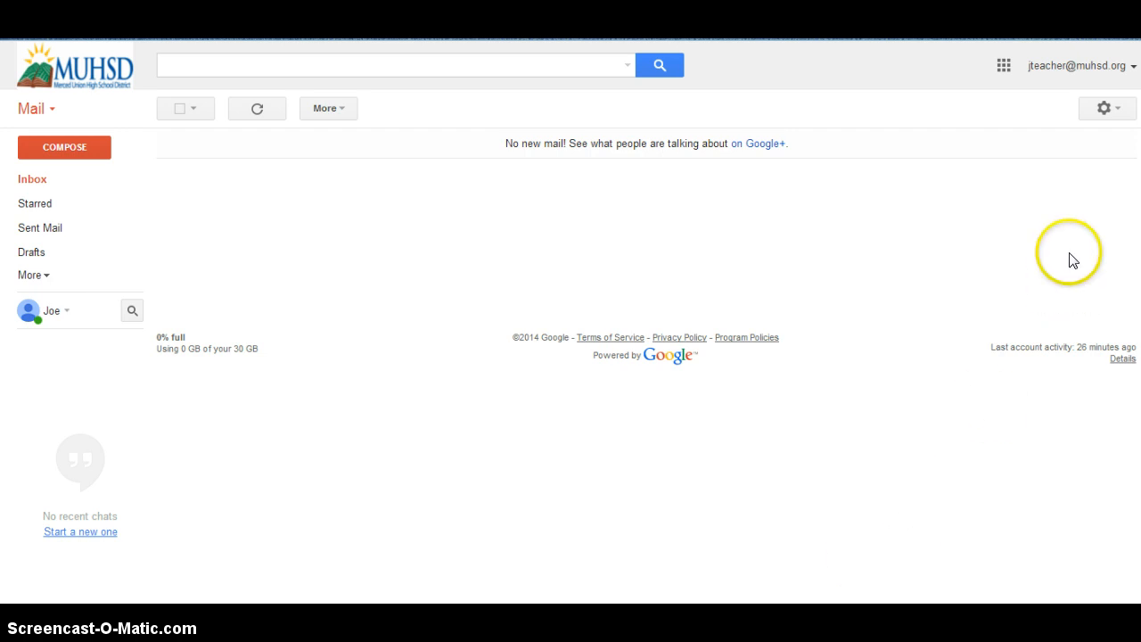
Launch Google Sites from Gmail's Google apps panel
click(1003, 67)
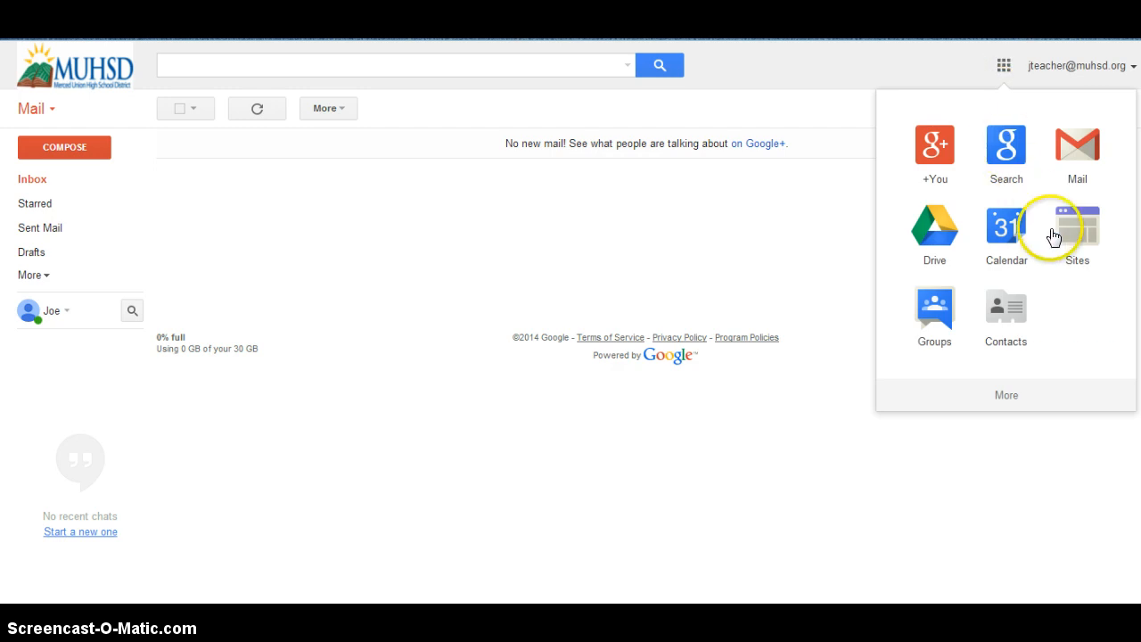
click(1075, 233)
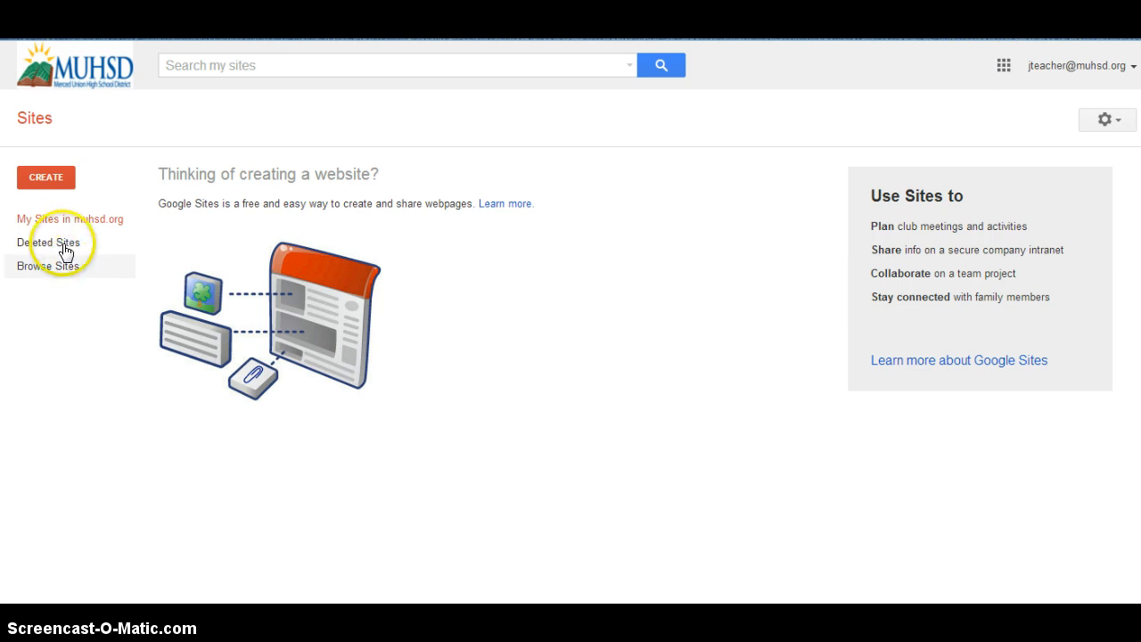
Begin a new site from the empty My Sites home page using CREATE
click(51, 182)
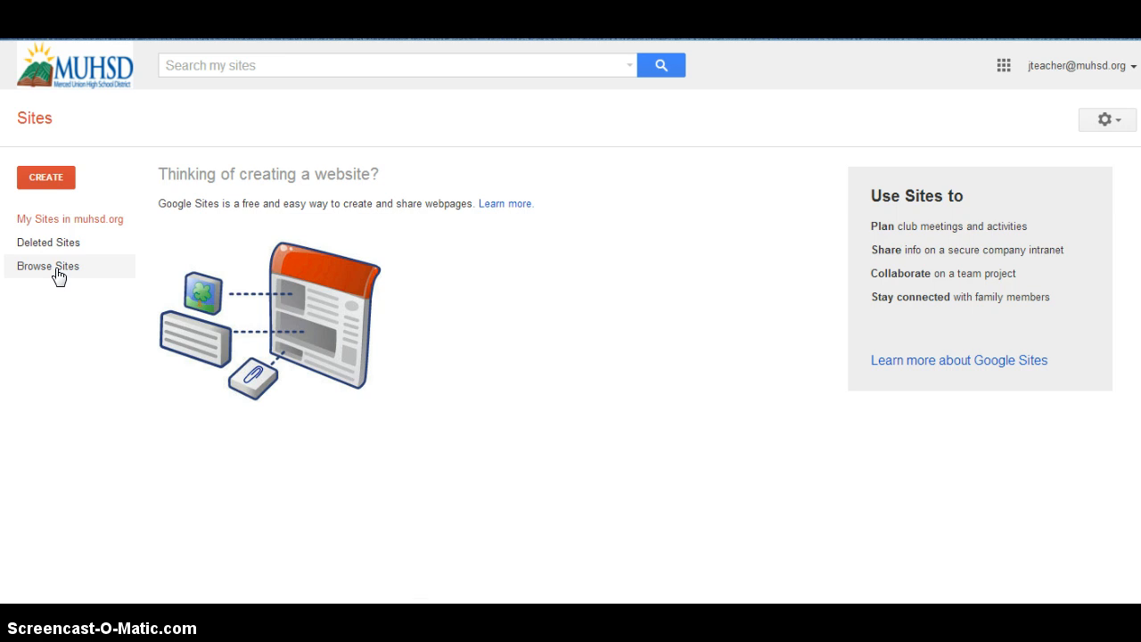
click(48, 183)
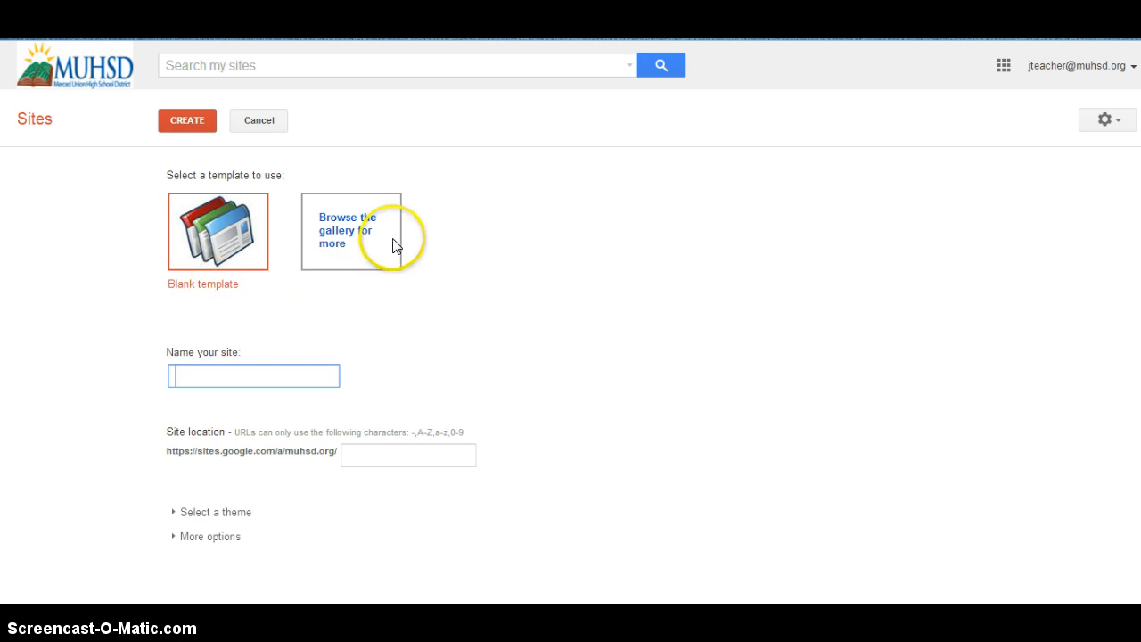
Open the full template gallery via 'Browse the gallery for more'
click(342, 221)
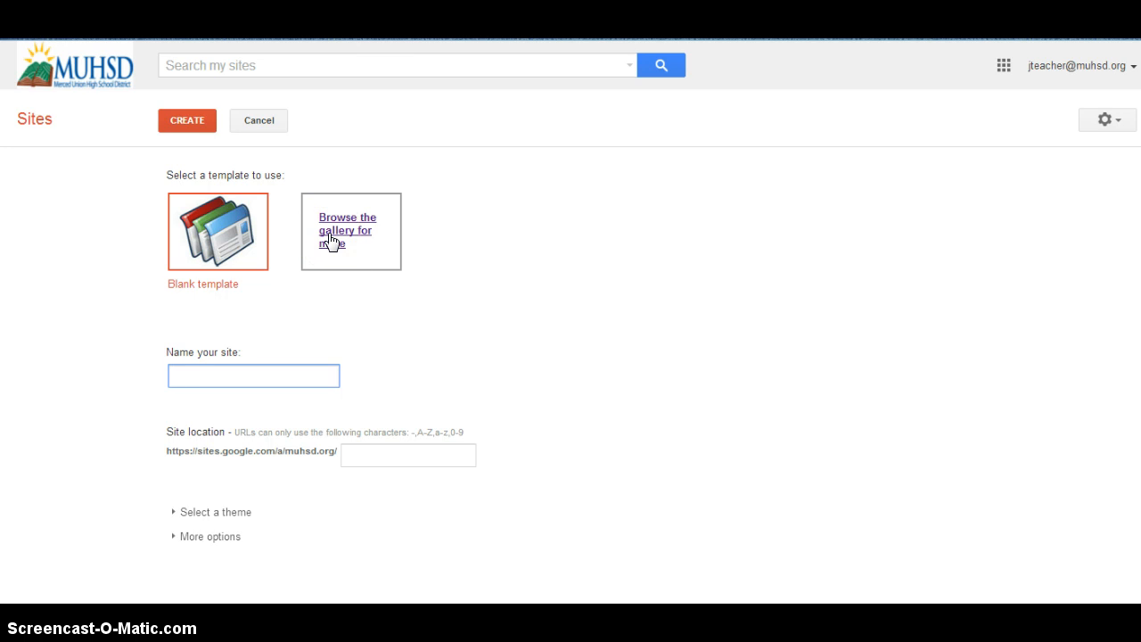
click(346, 234)
click(343, 231)
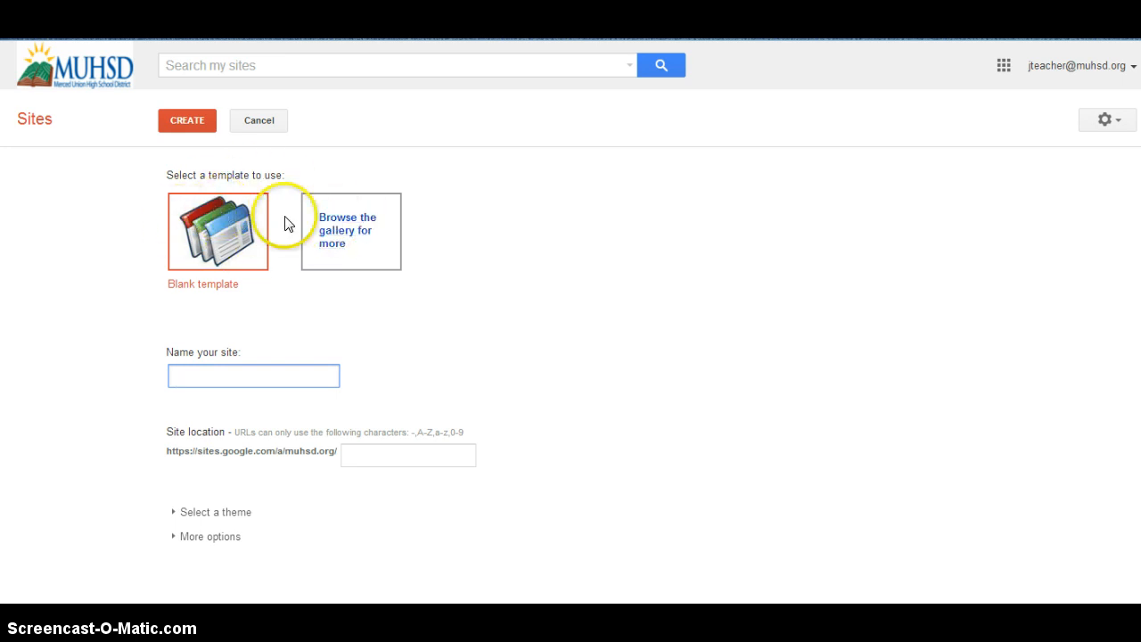
click(352, 230)
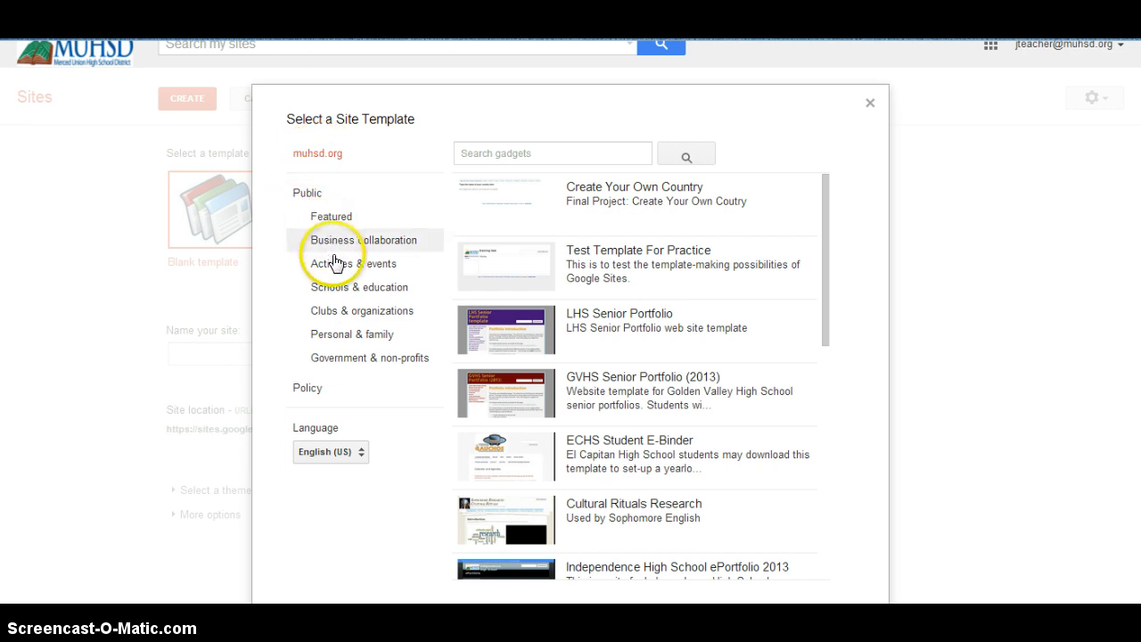
Choose the Bisd Library Template from the Schools & education category as the site template
click(369, 287)
scroll(746, 247, down, 8)
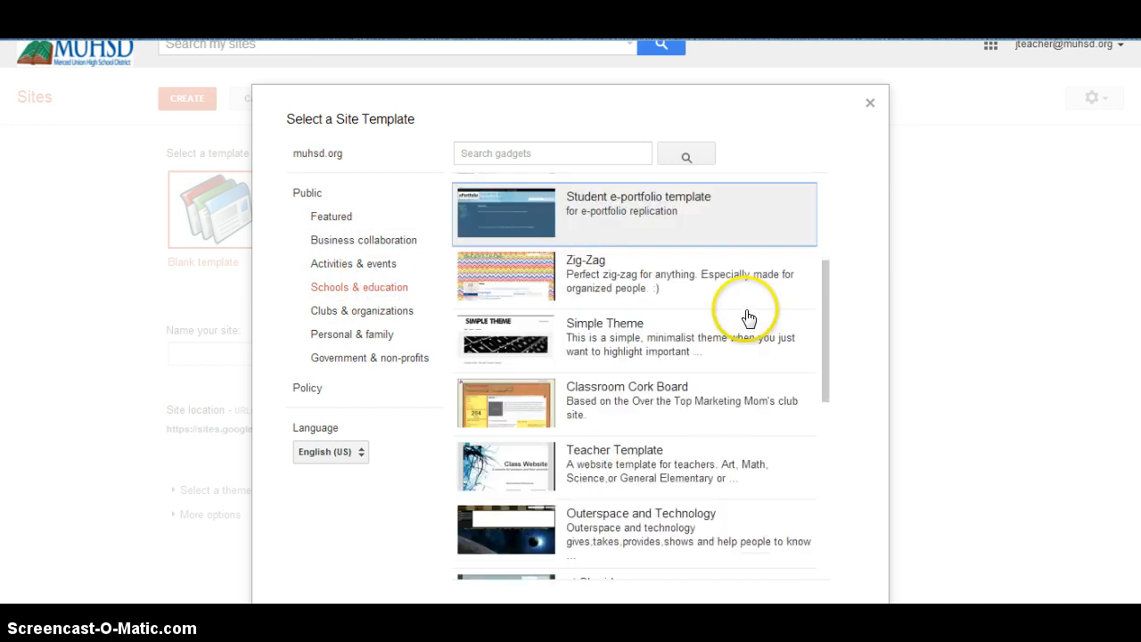
scroll(747, 318, down, 15)
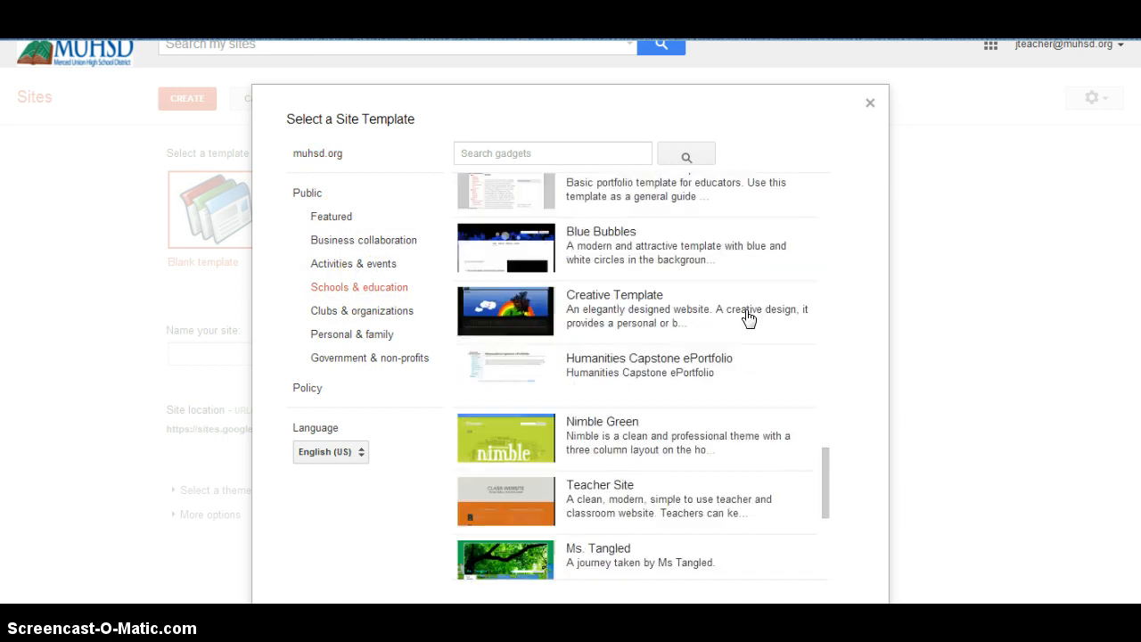
scroll(748, 318, down, 12)
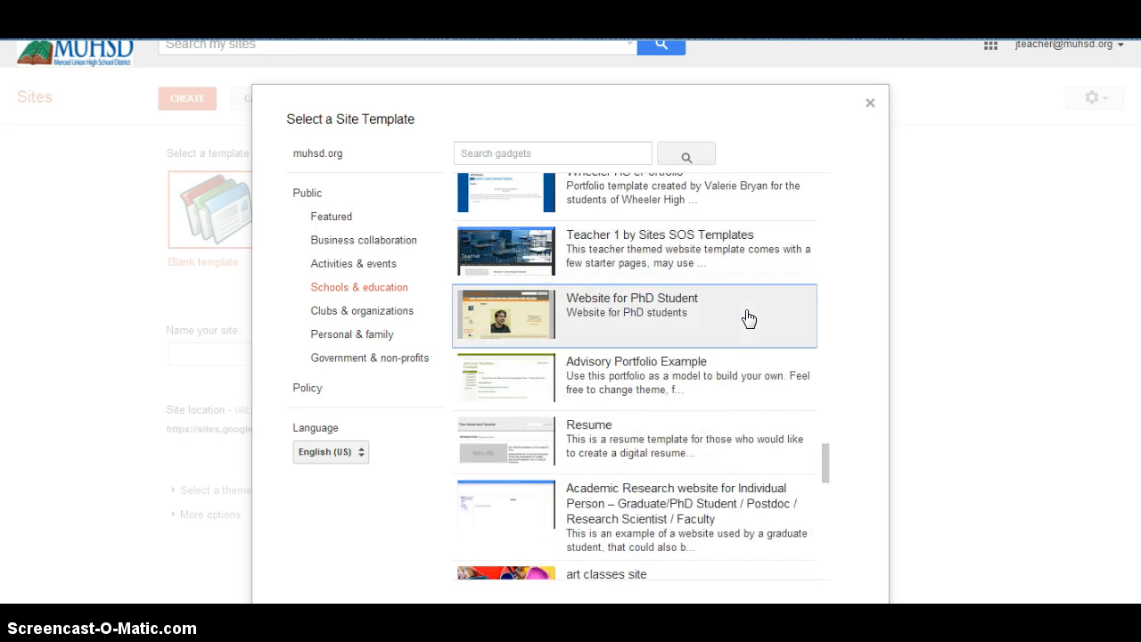
scroll(748, 318, down, 3)
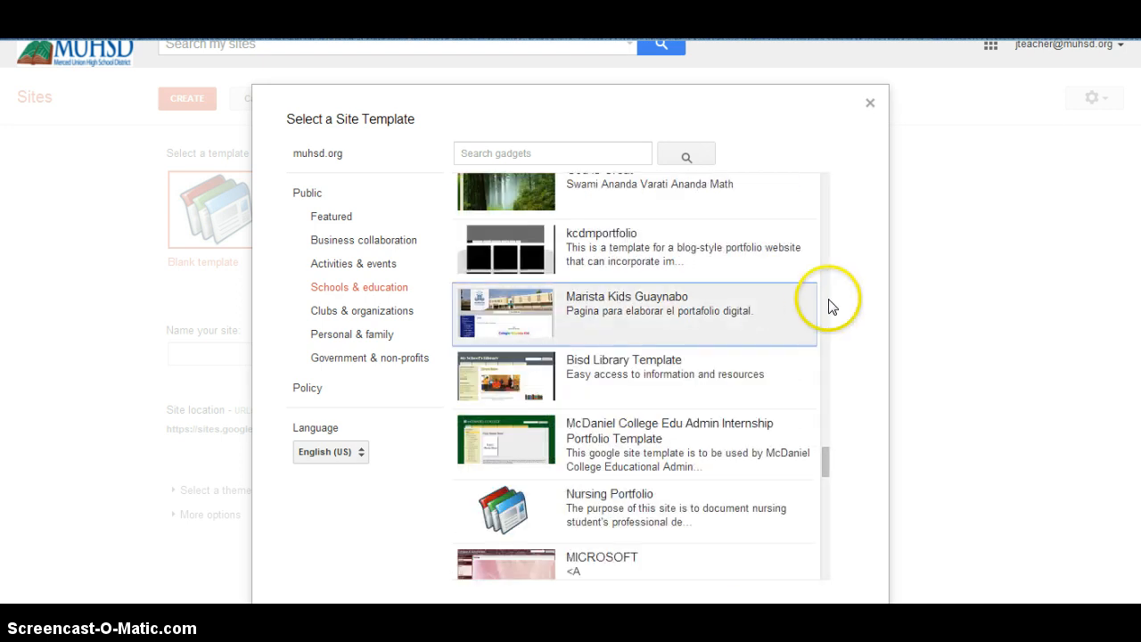
click(757, 380)
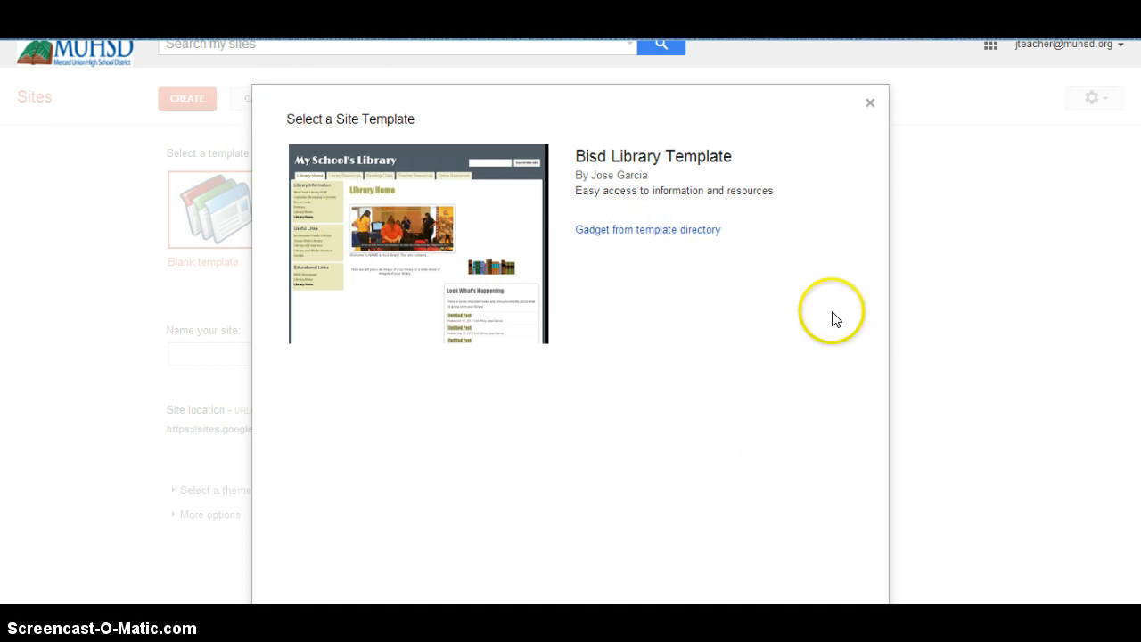
click(977, 413)
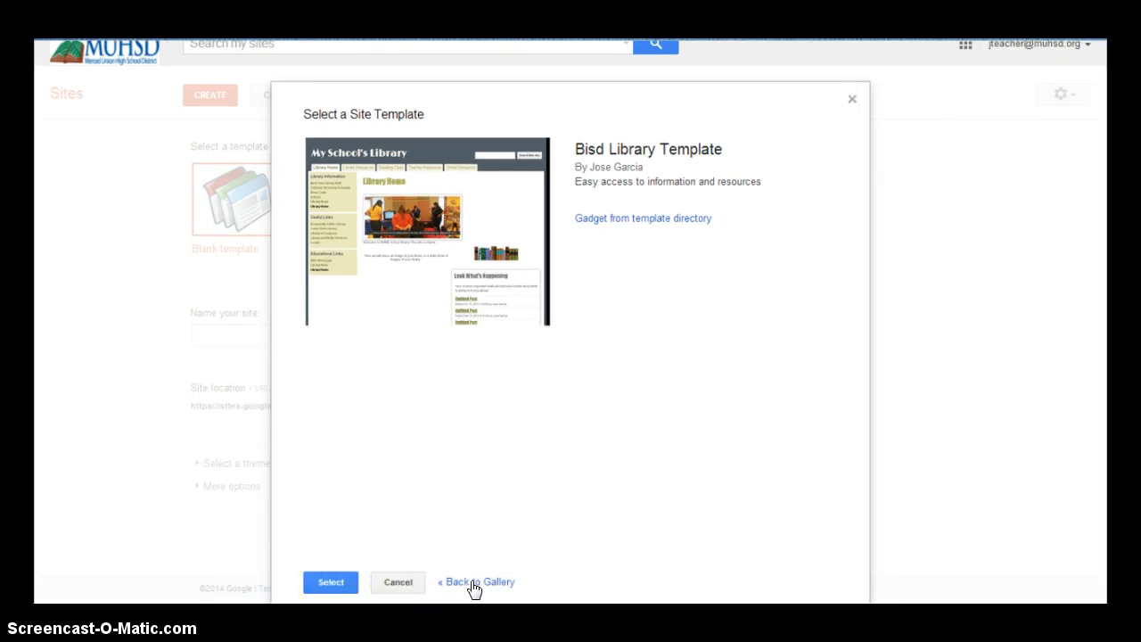
click(338, 582)
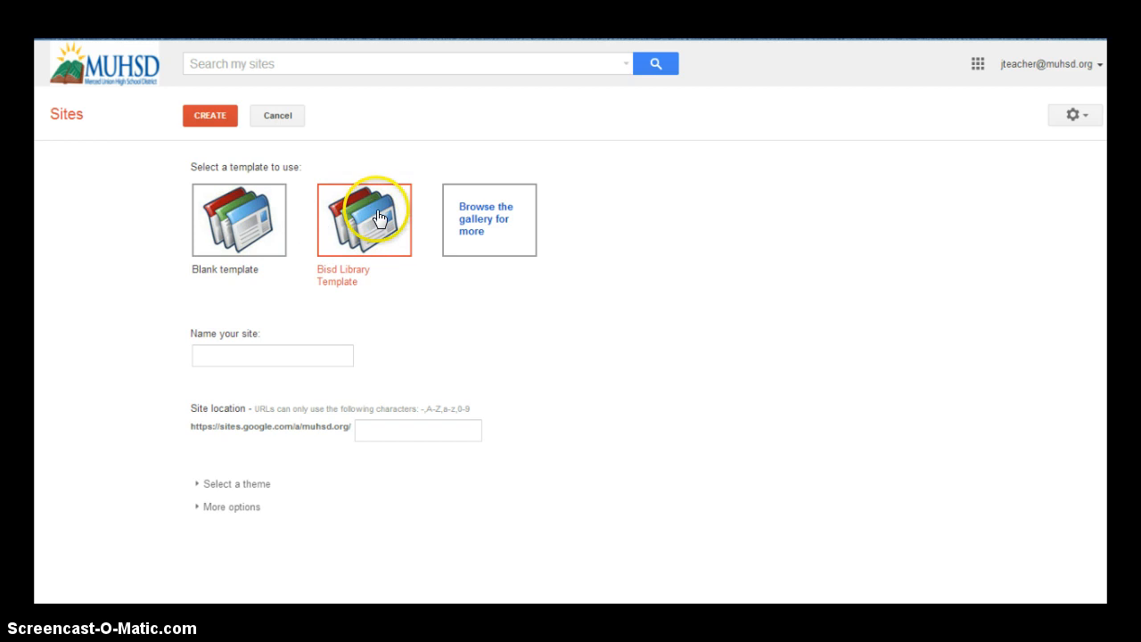
Name the new site 'example site' so its location becomes example-site
click(260, 351)
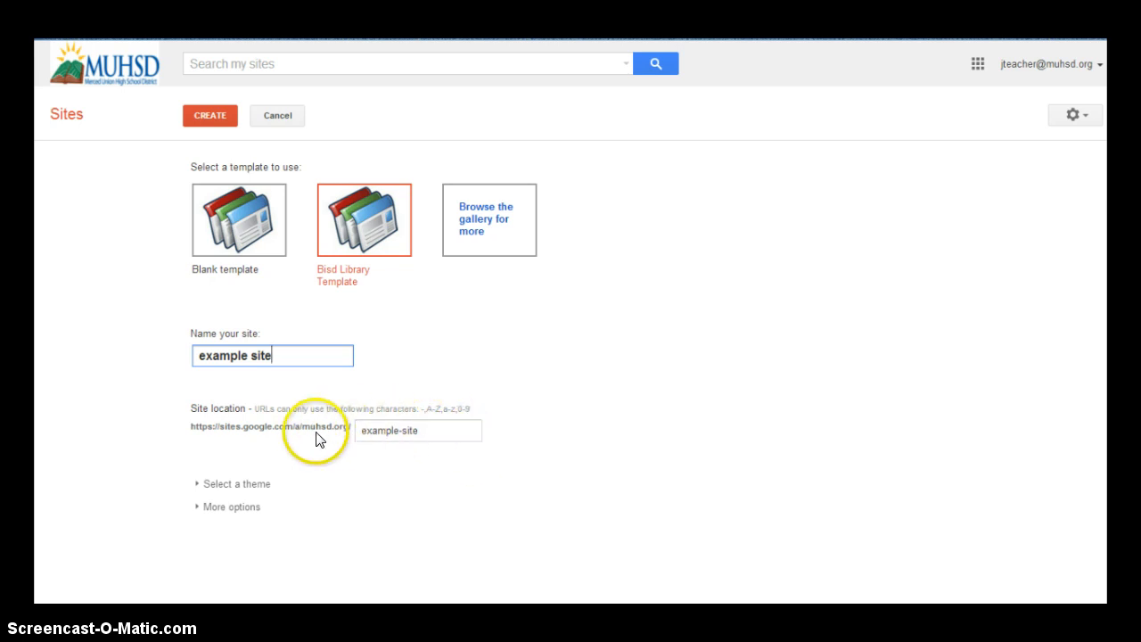
Expand and look through the available site themes
click(200, 486)
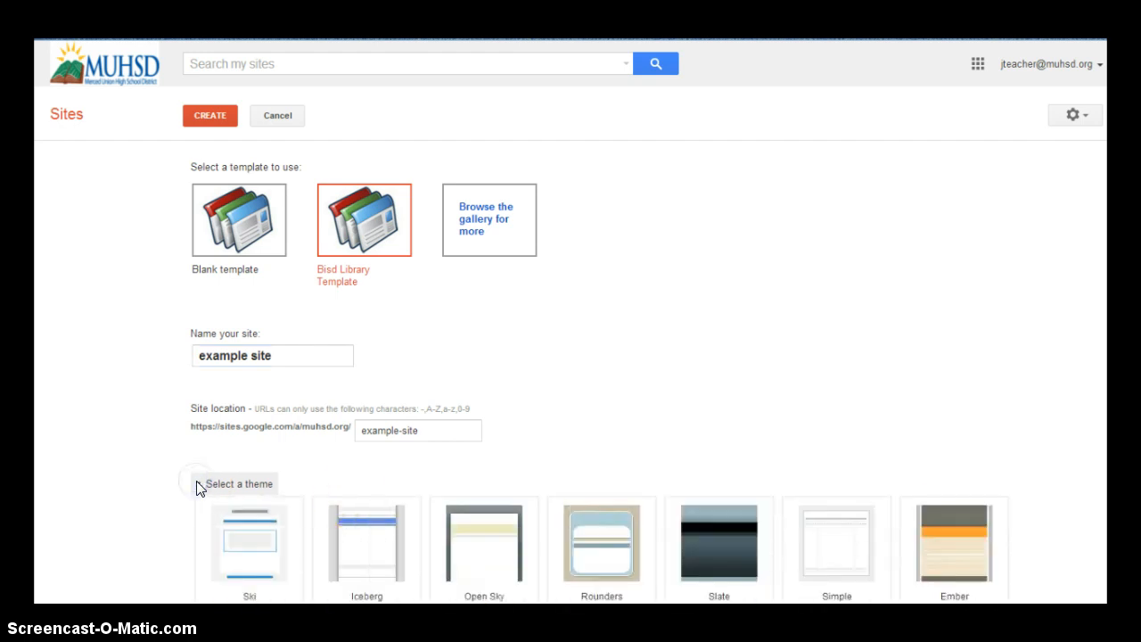
scroll(365, 507, down, 3)
scroll(364, 504, down, 3)
scroll(364, 505, up, 7)
scroll(473, 400, down, 4)
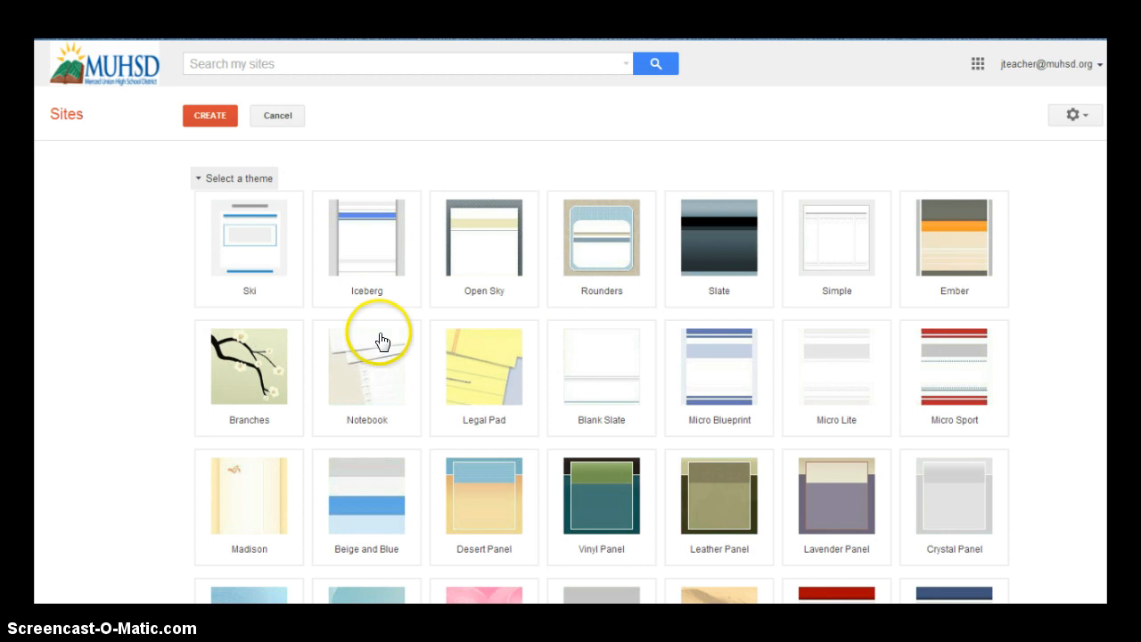
scroll(378, 337, down, 7)
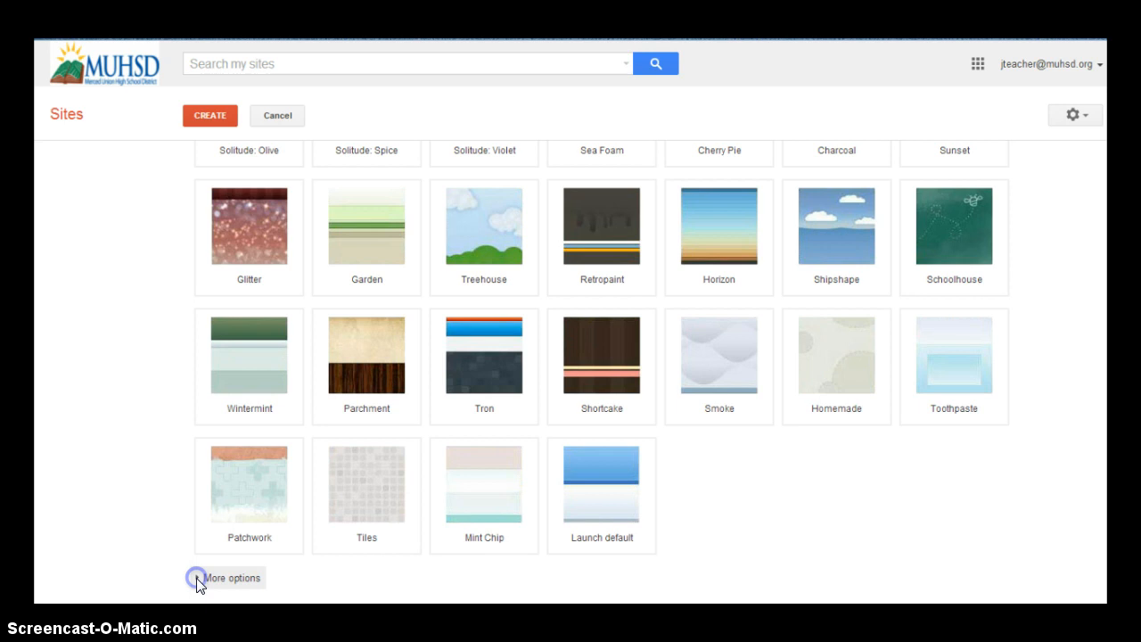
Review More options, collapse them, and create the site
click(198, 579)
scroll(392, 552, down, 2)
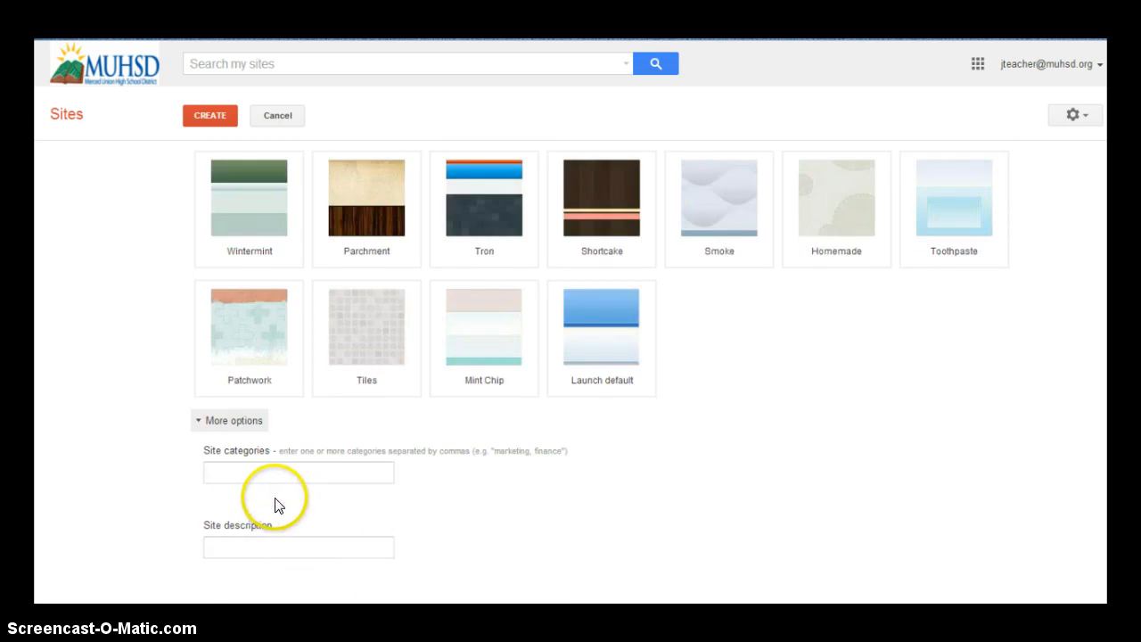
click(197, 420)
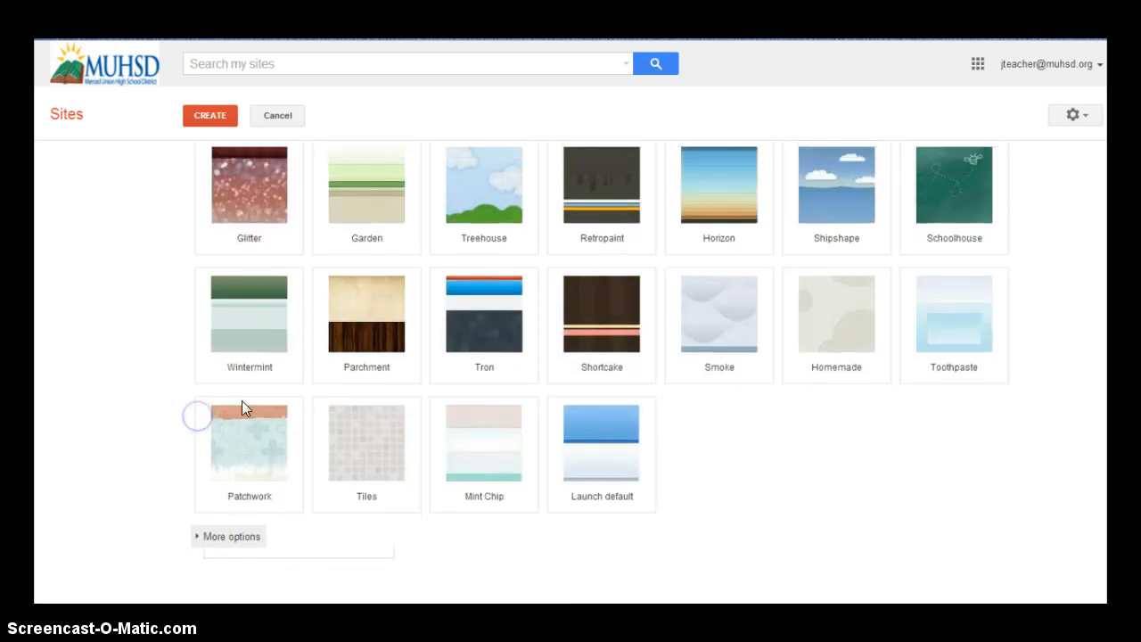
scroll(259, 402, up, 12)
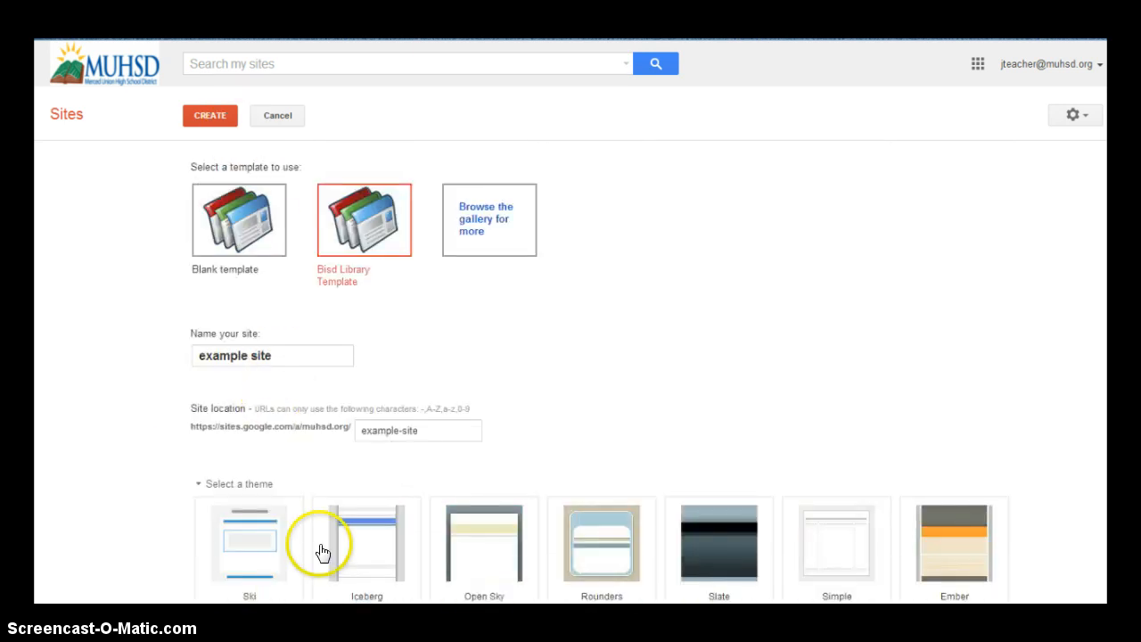
click(211, 124)
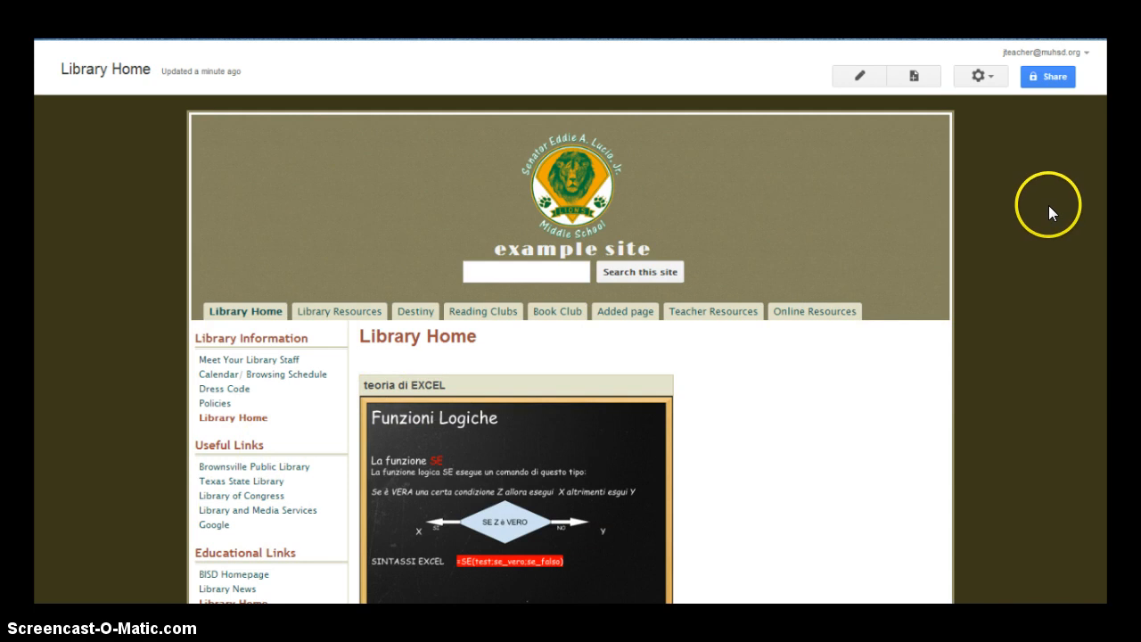
Put the new Library Home page into edit mode
click(861, 78)
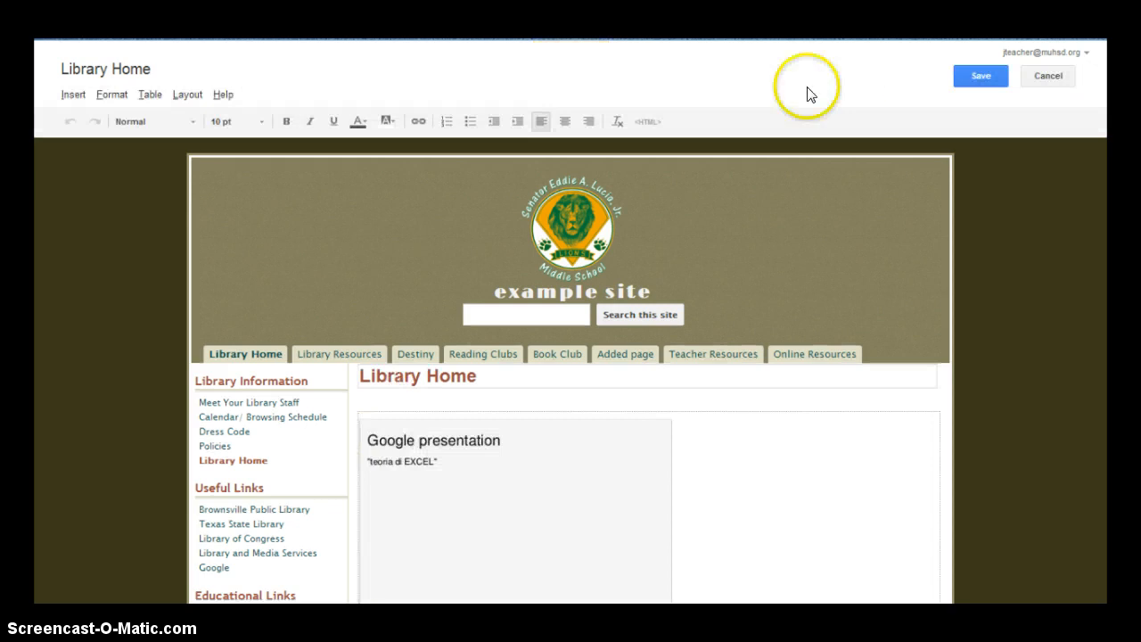
Remove both embedded presentations, the Google+ photo album and the Google calendar gadget
click(588, 472)
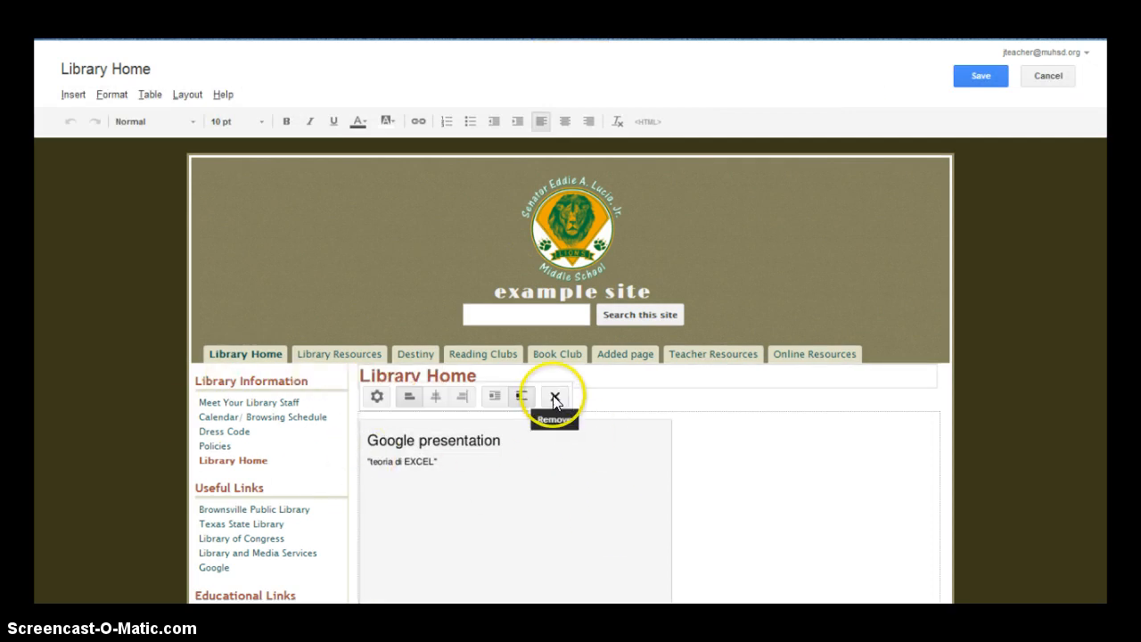
click(554, 395)
click(552, 448)
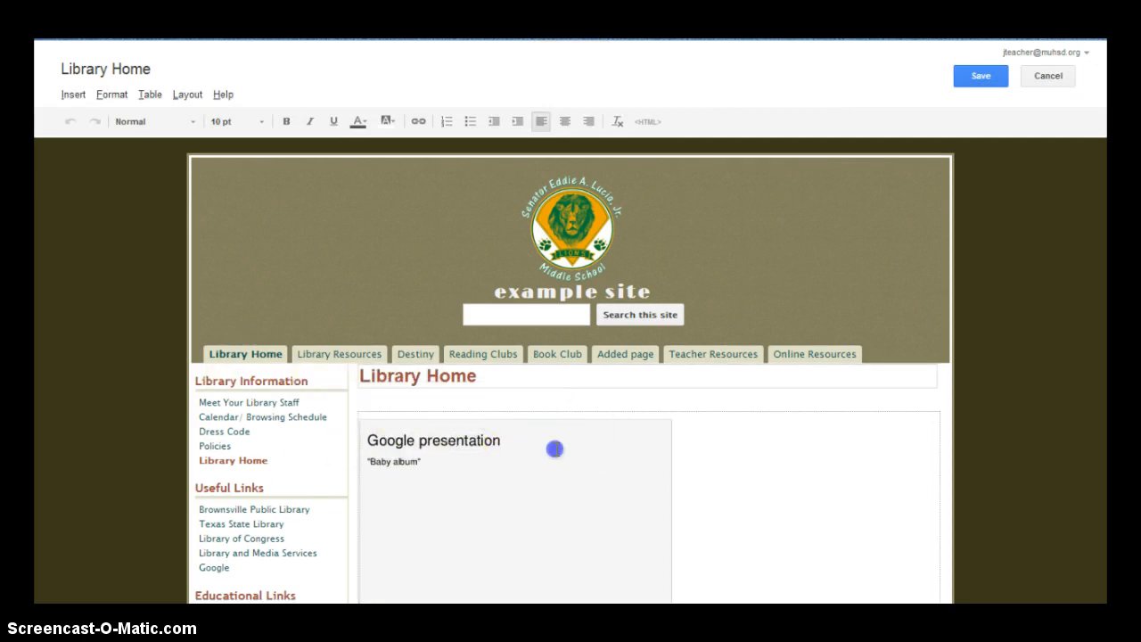
click(555, 396)
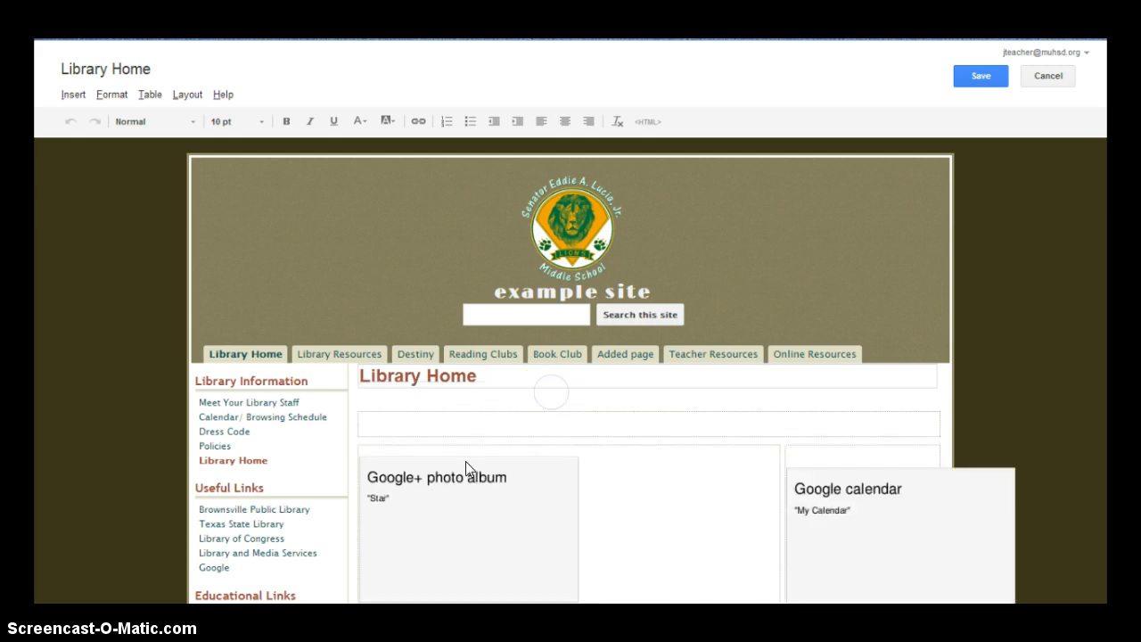
click(524, 497)
click(562, 434)
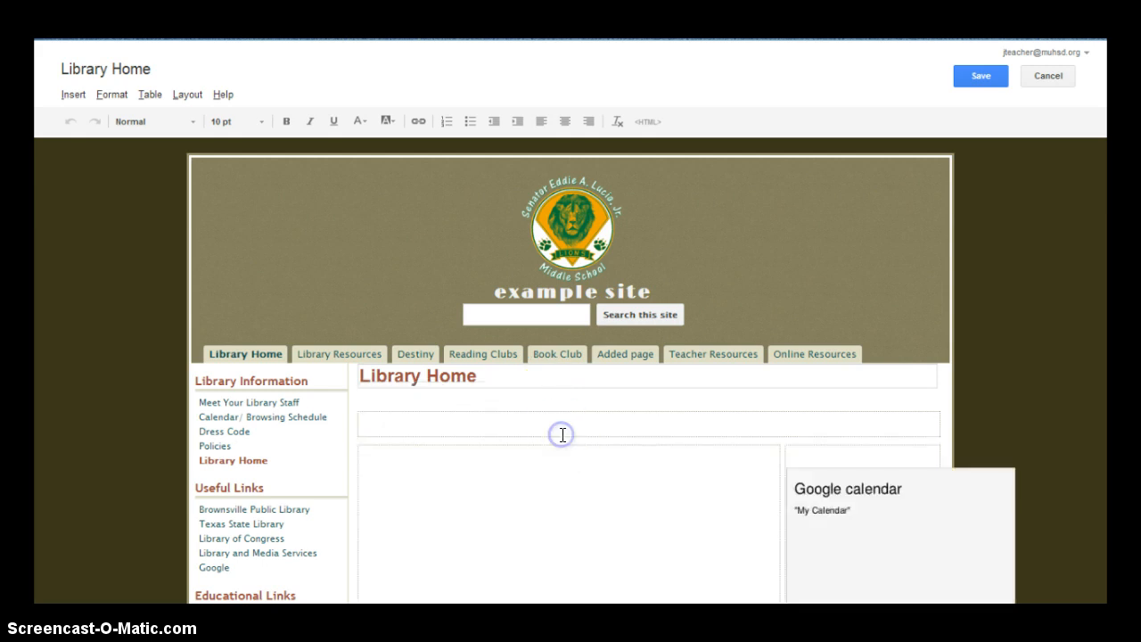
click(931, 496)
click(981, 443)
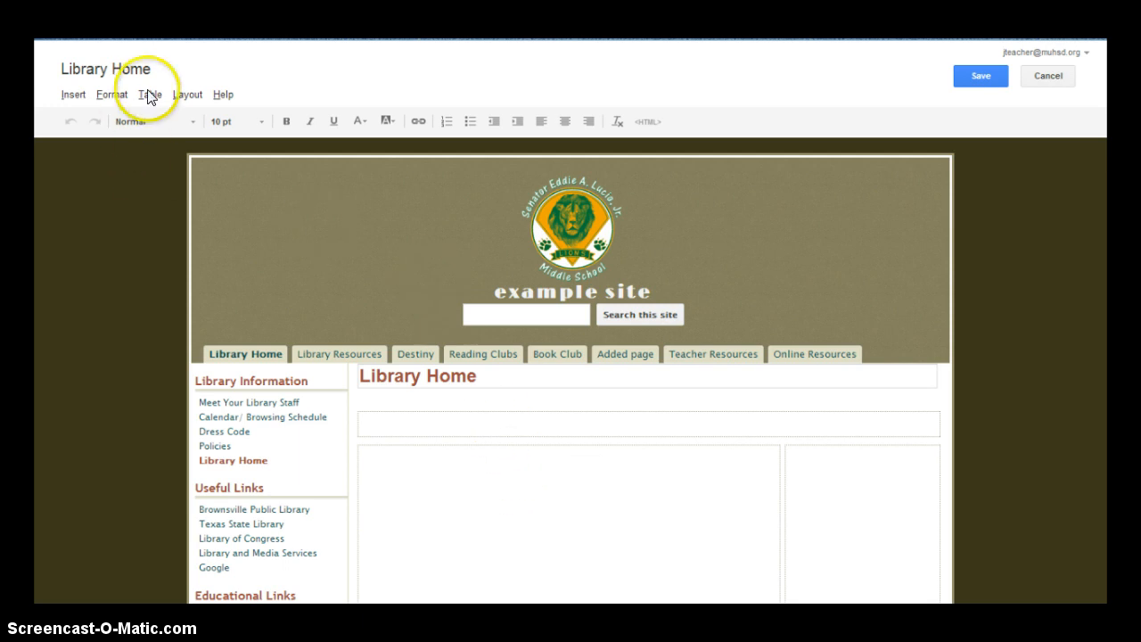
click(185, 94)
Switch the Library Home page to the Two column layout
click(200, 147)
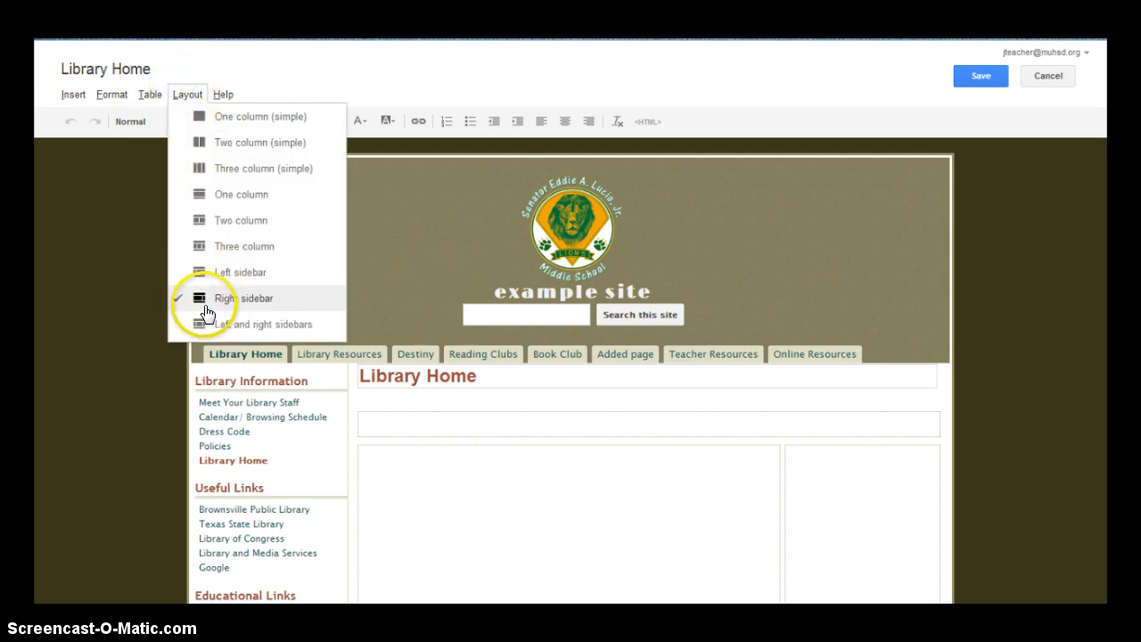
click(201, 222)
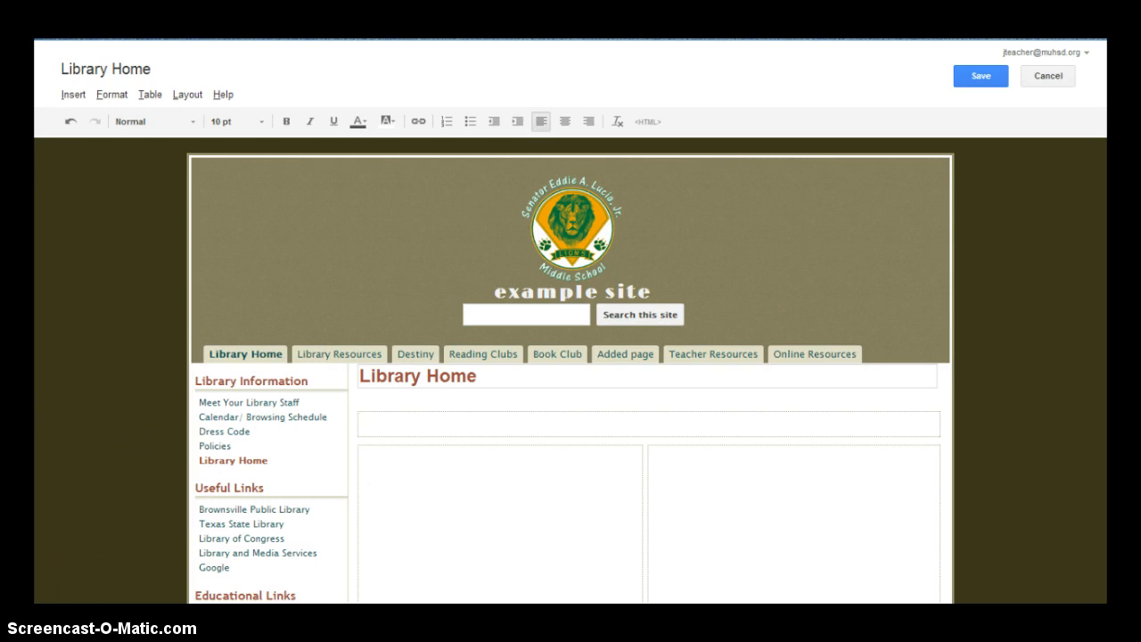
click(187, 94)
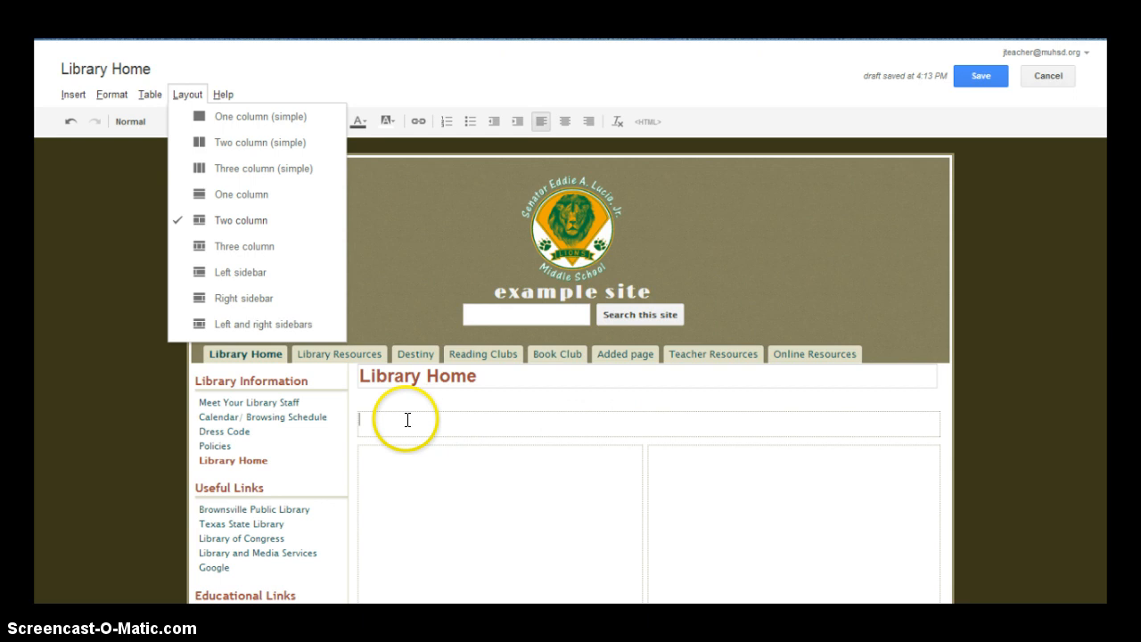
click(201, 223)
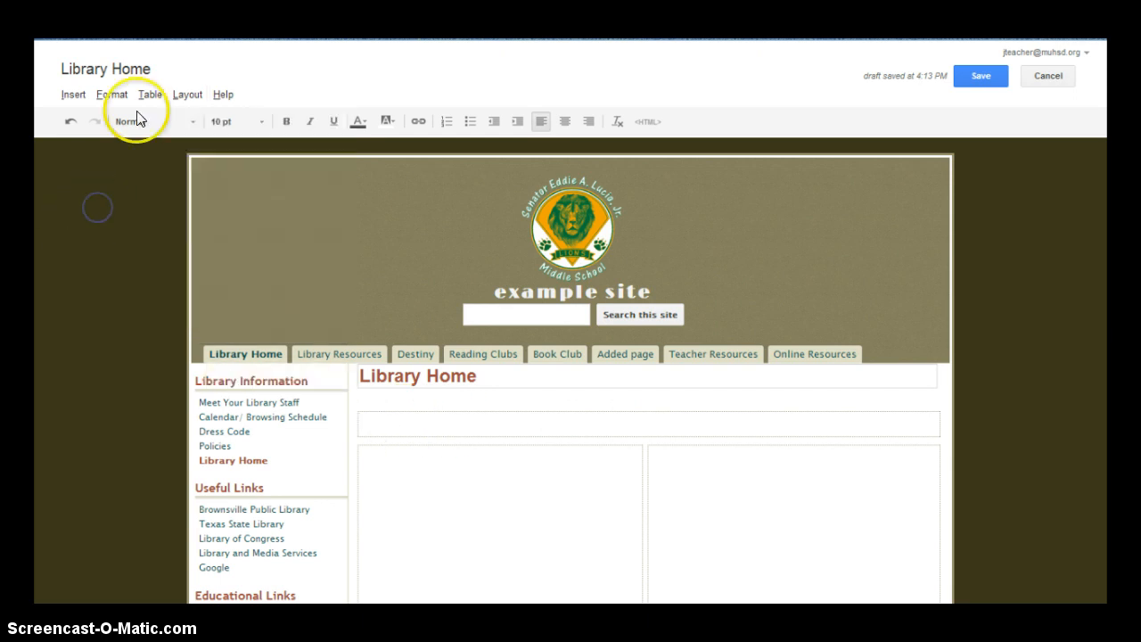
Browse the Insert, Format, Table and Layout menus, then close them
click(73, 95)
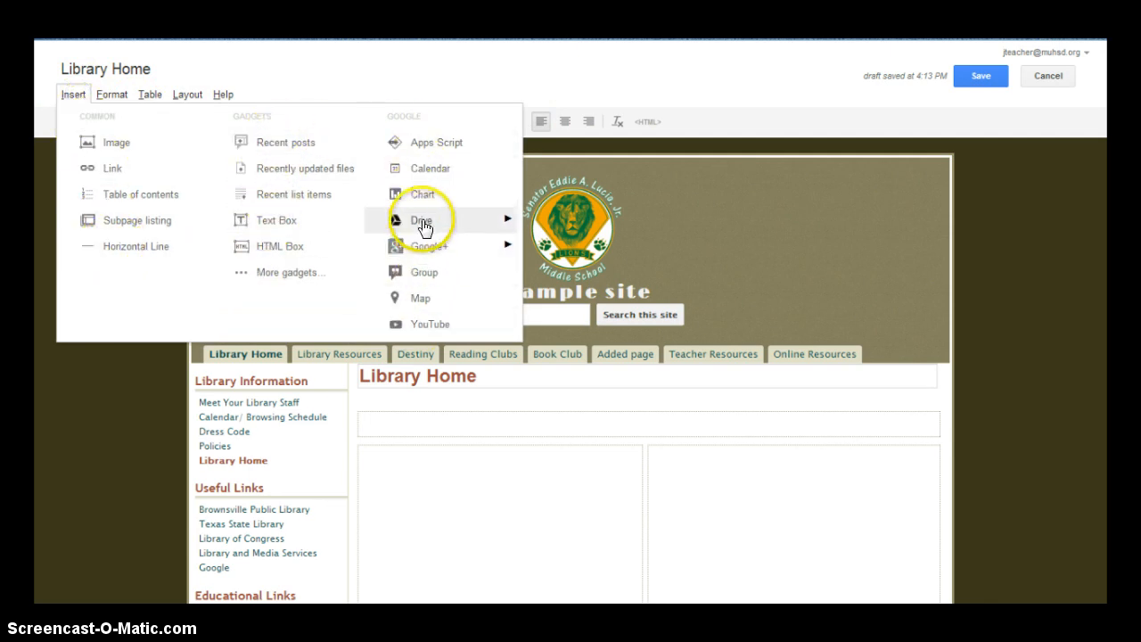
mouse_move(423, 227)
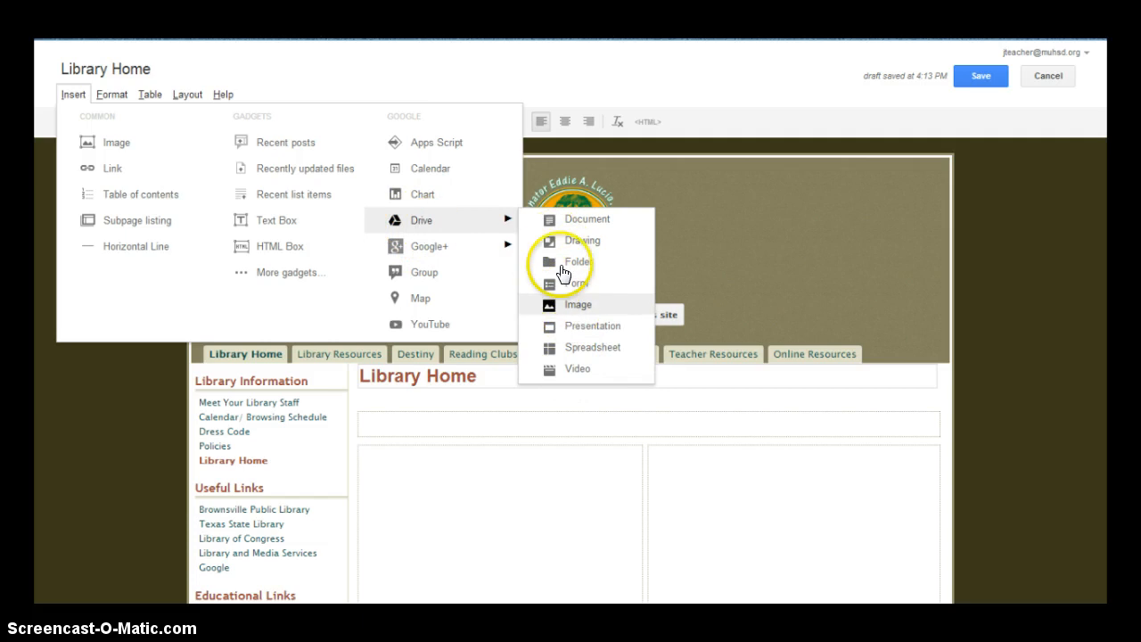
mouse_move(433, 254)
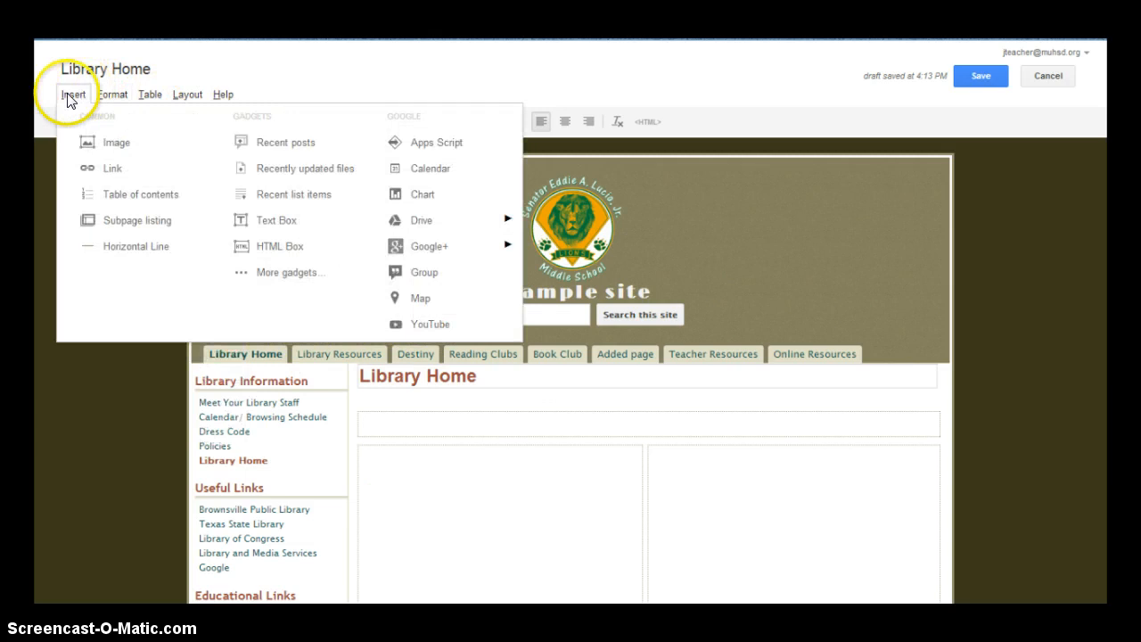
mouse_move(107, 100)
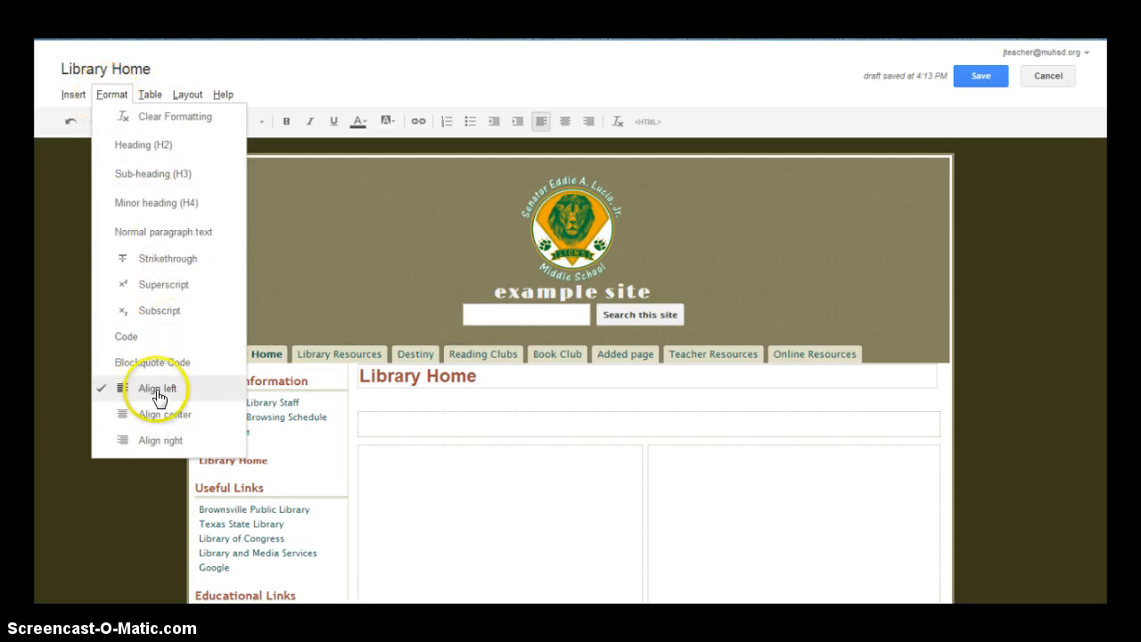
mouse_move(153, 97)
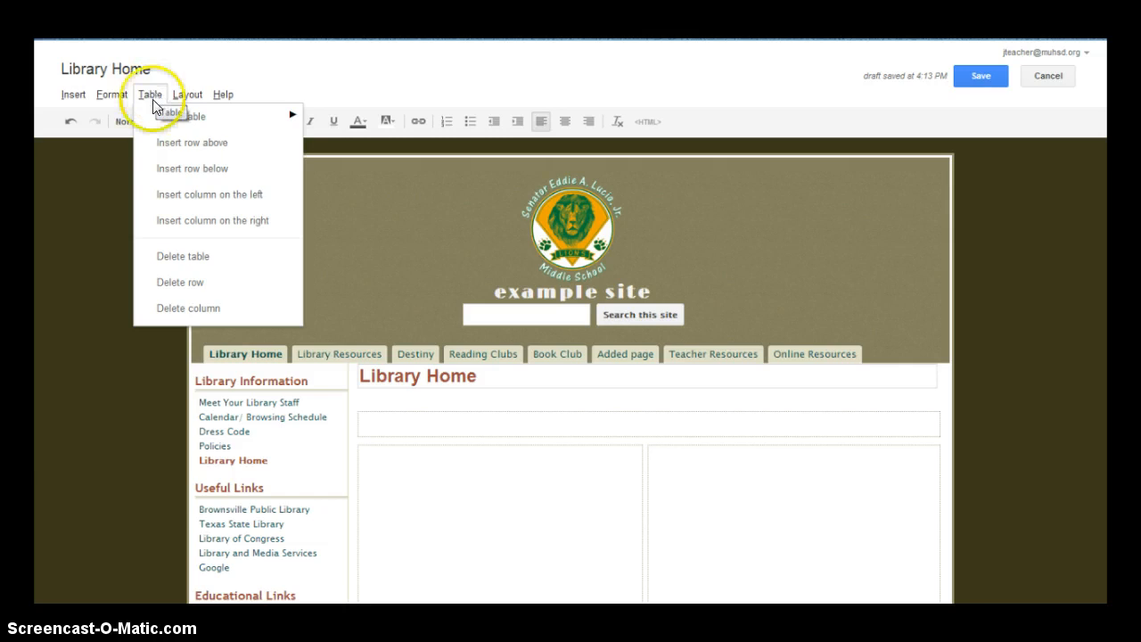
mouse_move(187, 103)
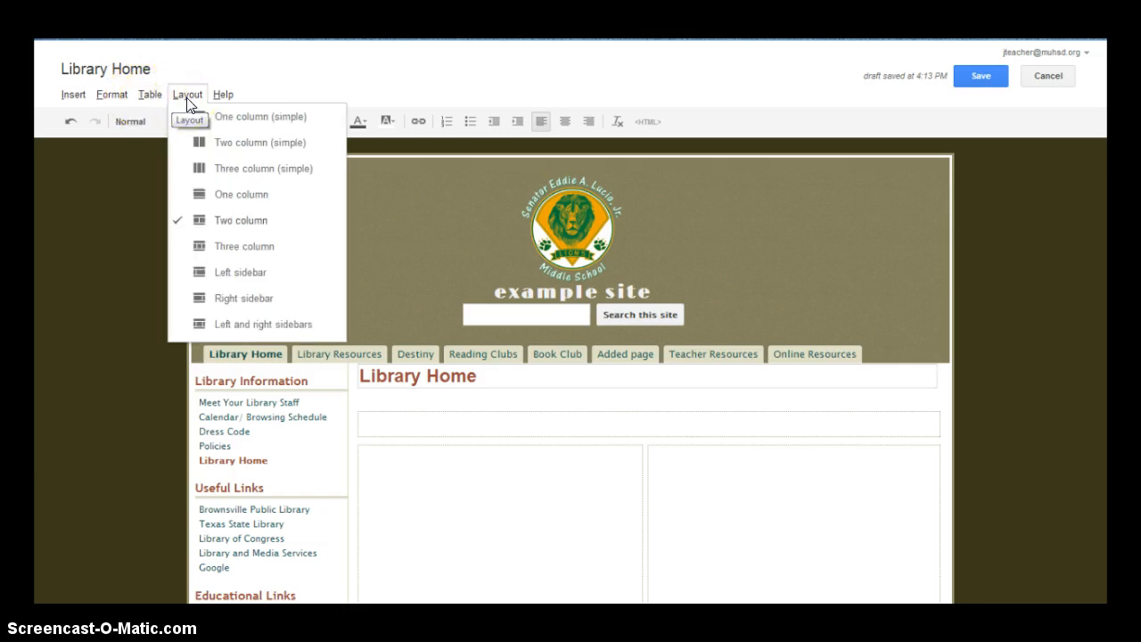
click(343, 79)
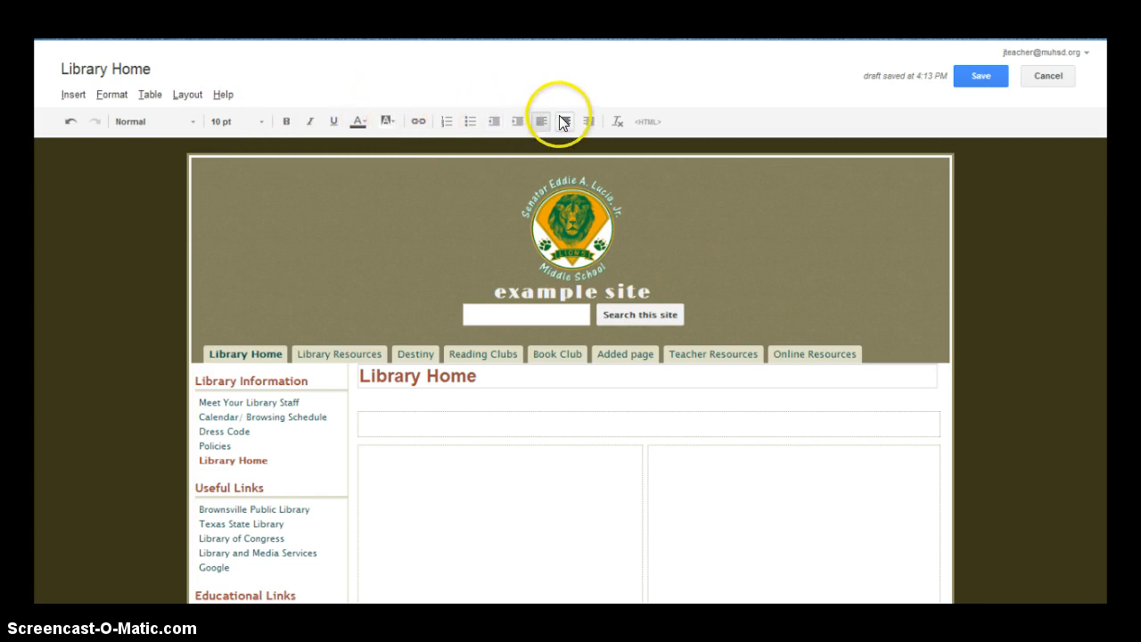
Inspect the page's HTML source without changes, then save Library Home
click(646, 124)
drag(169, 308, 132, 246)
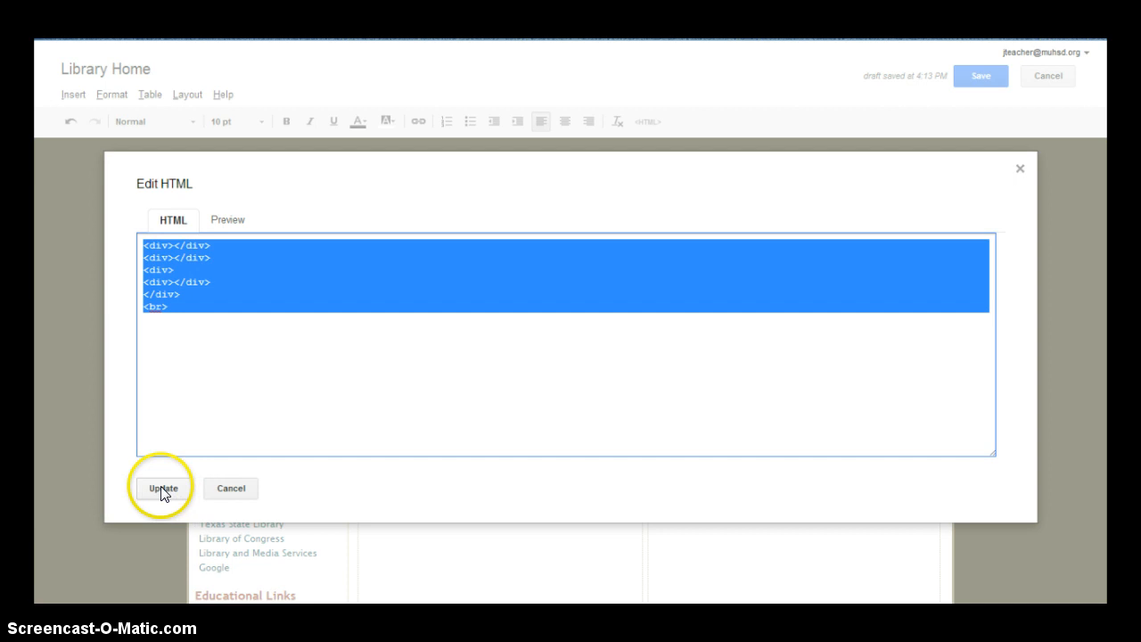
click(245, 487)
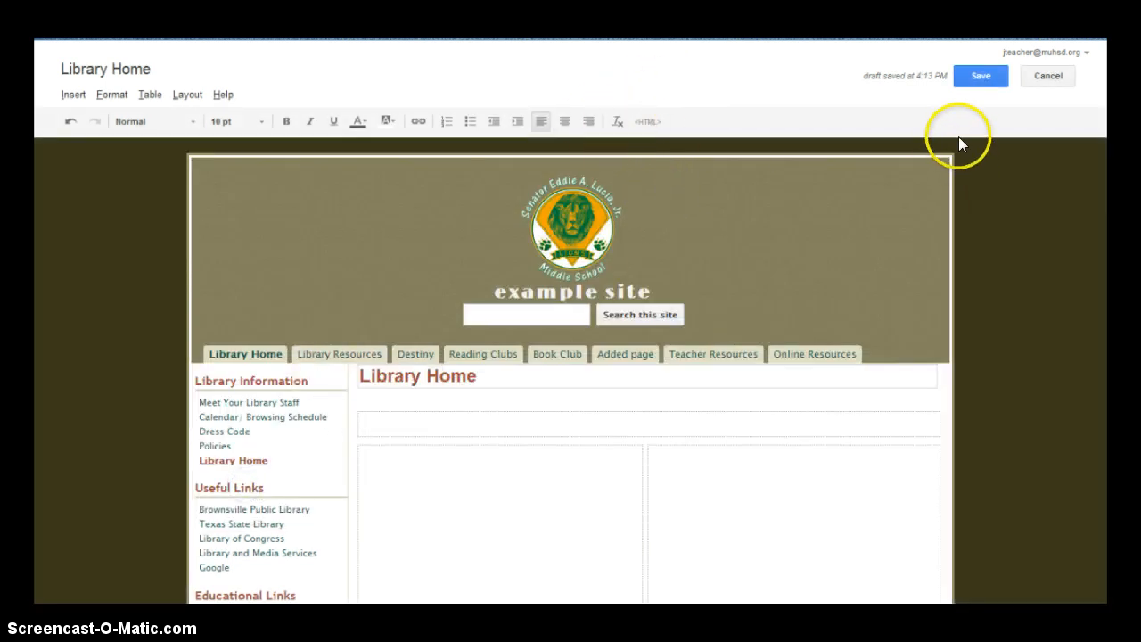
click(986, 75)
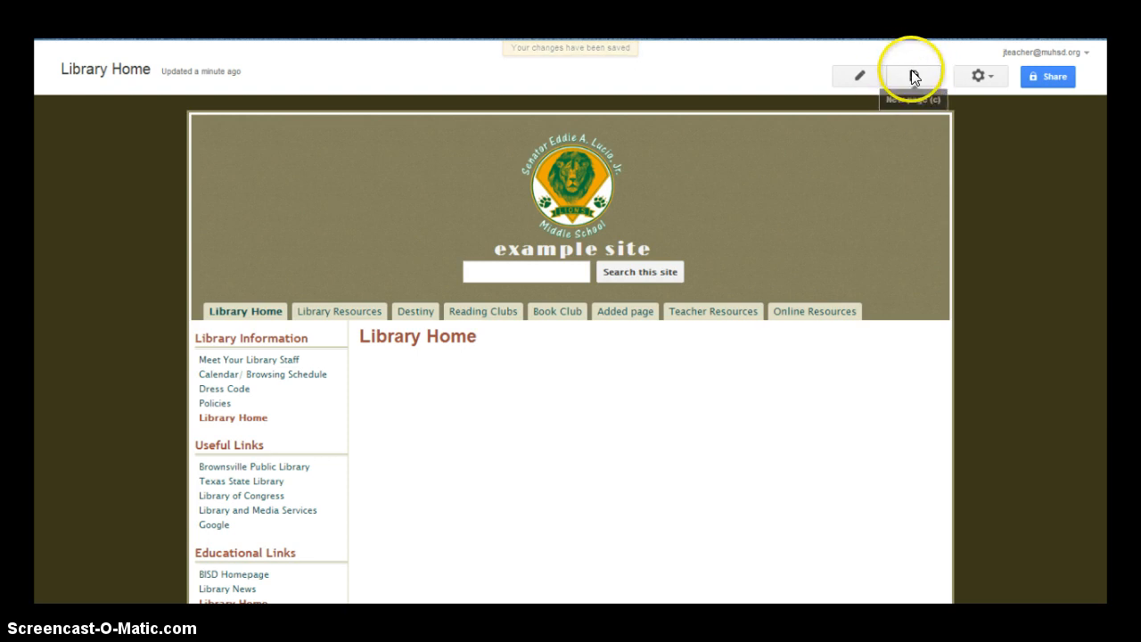
Open Edit site layout from the gear (More actions) menu
click(986, 75)
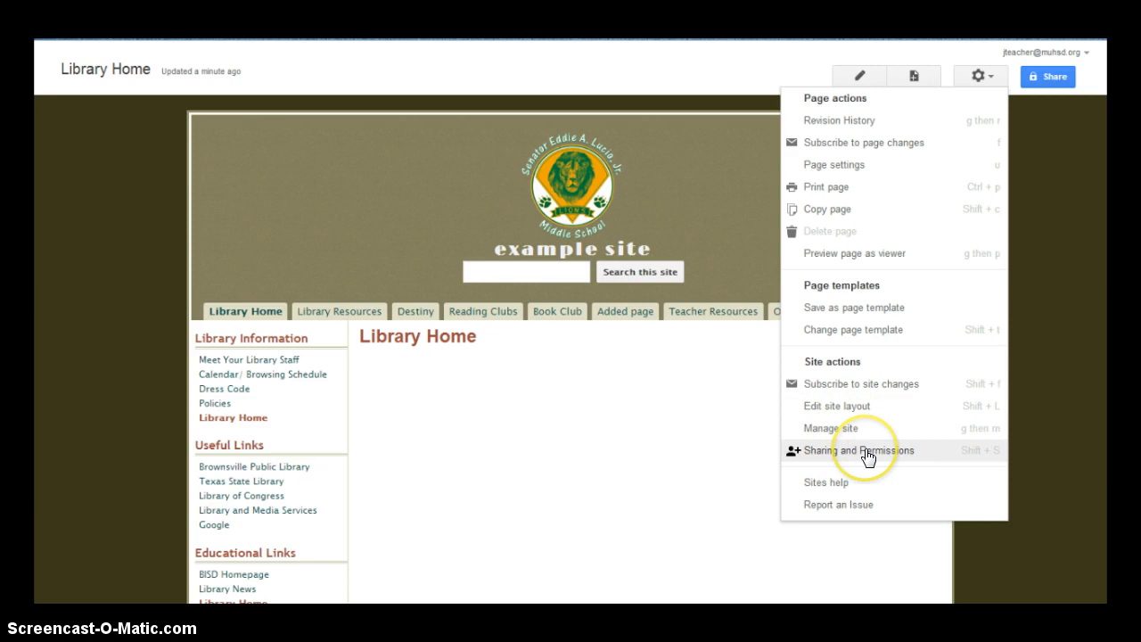
click(834, 406)
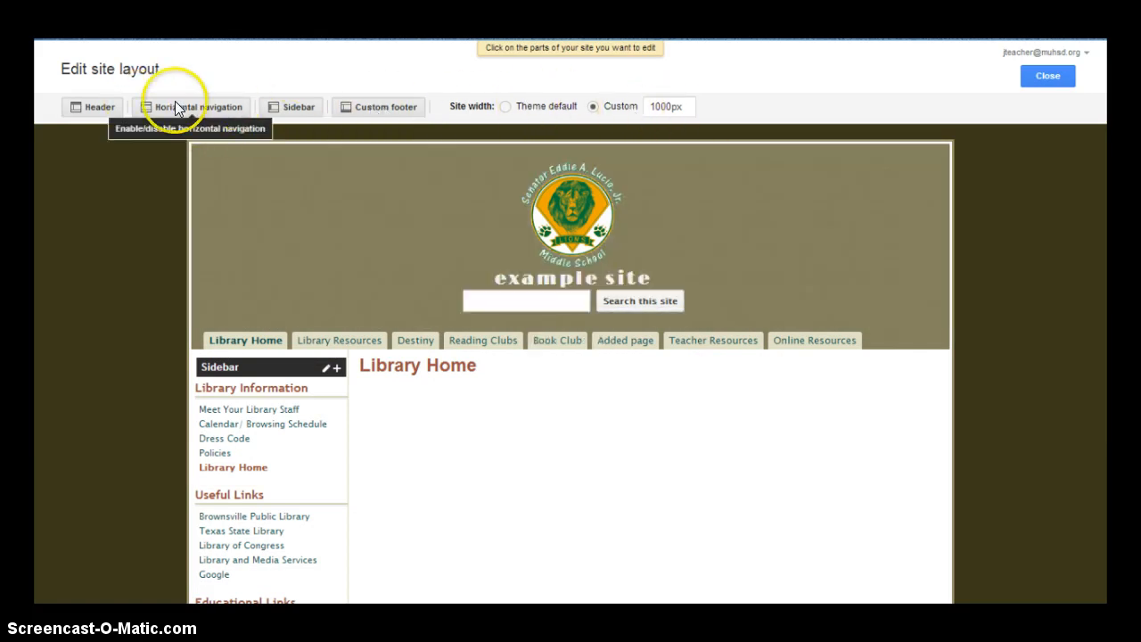
Add a sidebar to the site layout, leaving its display settings unchanged
click(299, 107)
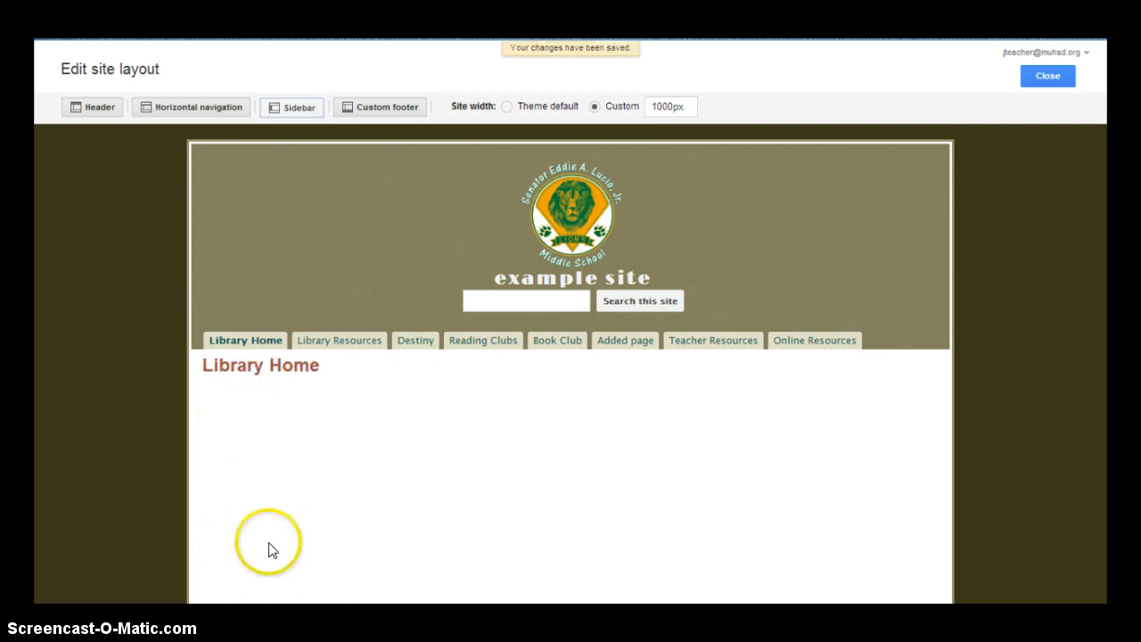
click(293, 105)
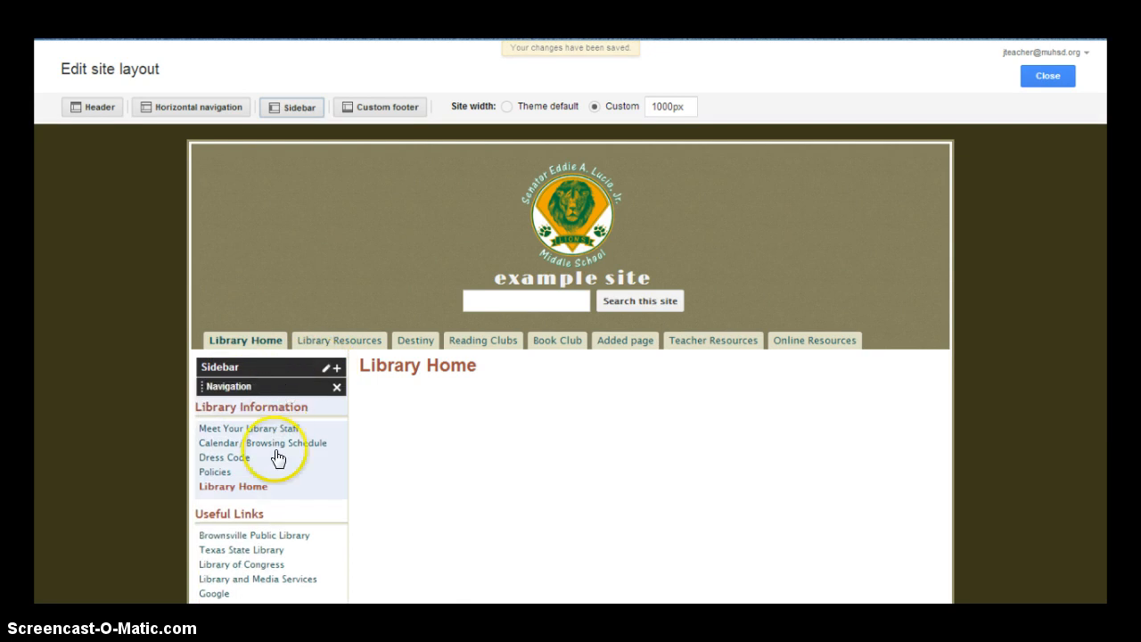
click(326, 369)
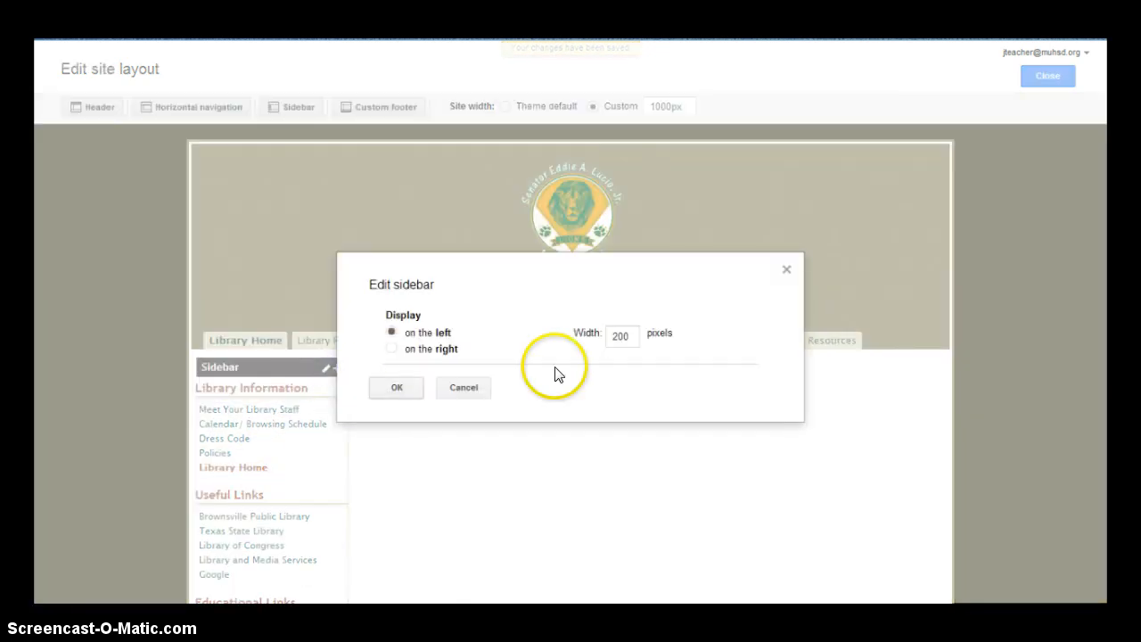
click(467, 389)
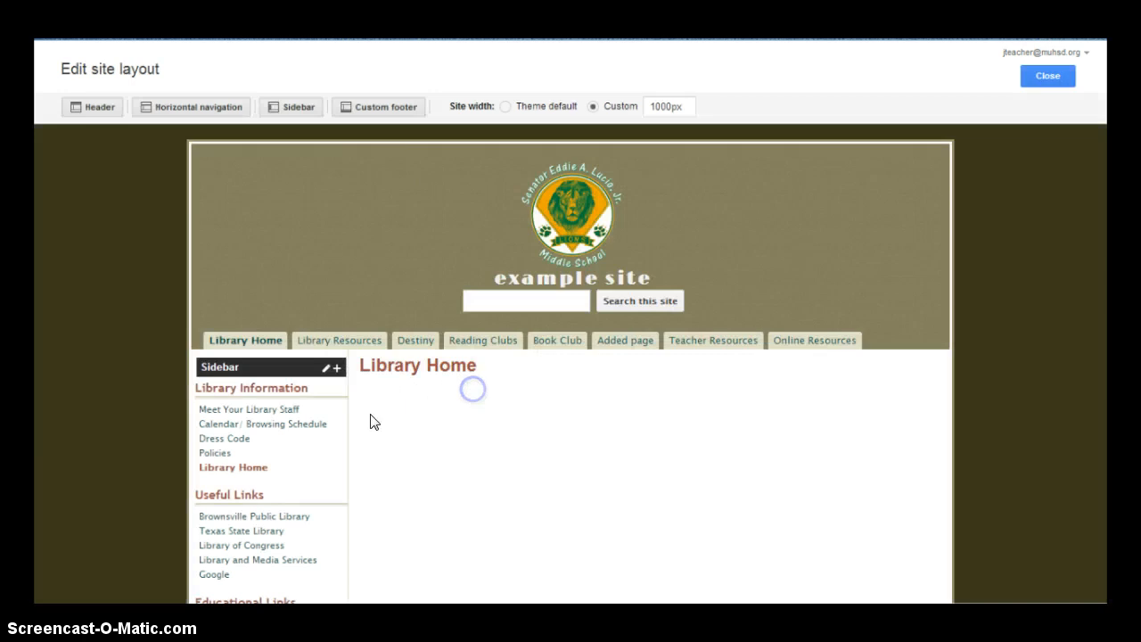
Nest Calendar/ Browsing Schedule under Meet Your Library Staff in the Library Information sidebar navigation
click(300, 472)
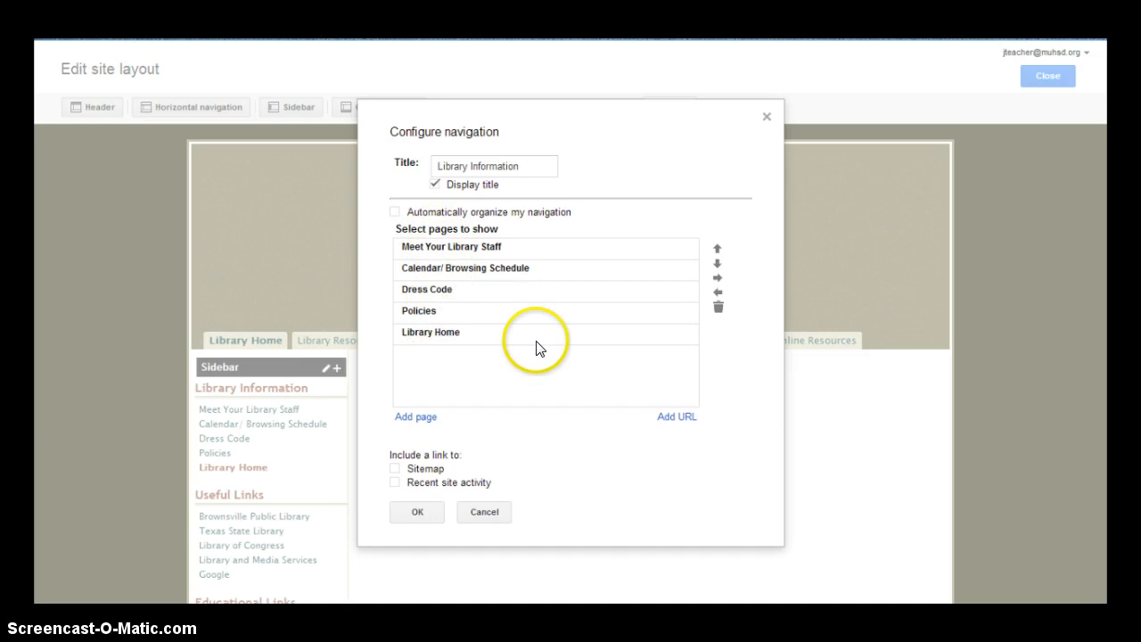
click(624, 269)
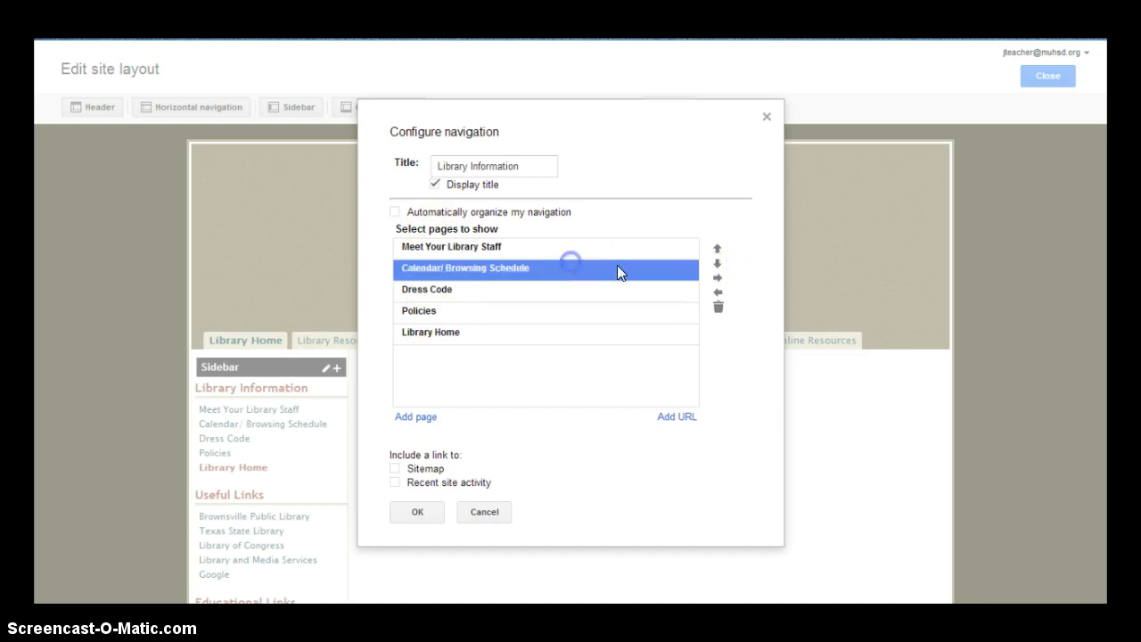
click(718, 264)
click(717, 250)
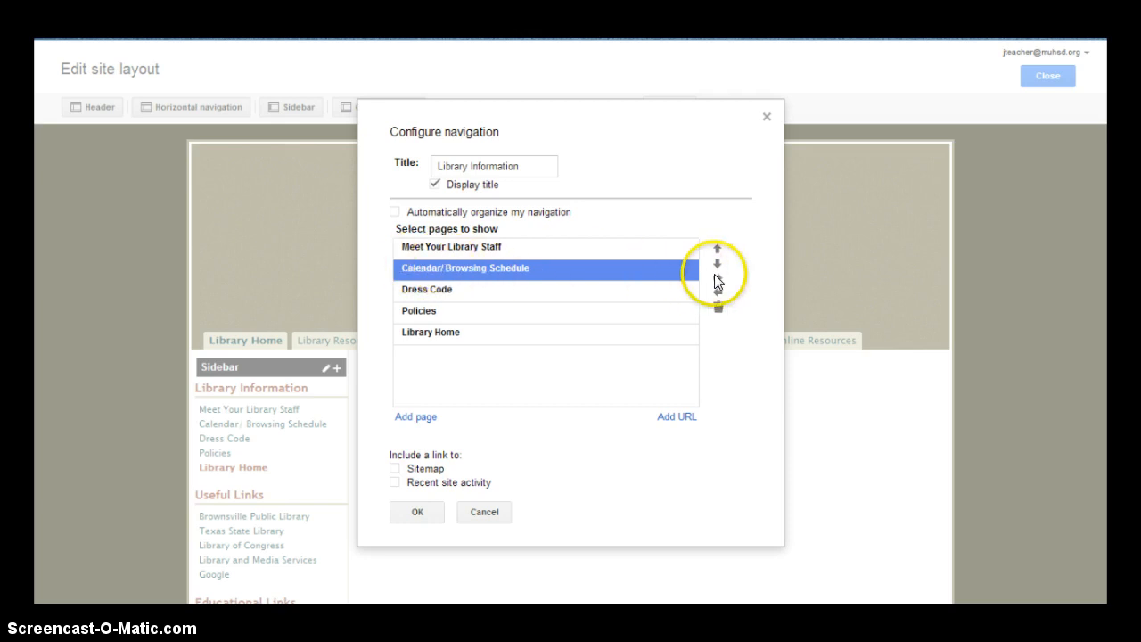
click(715, 276)
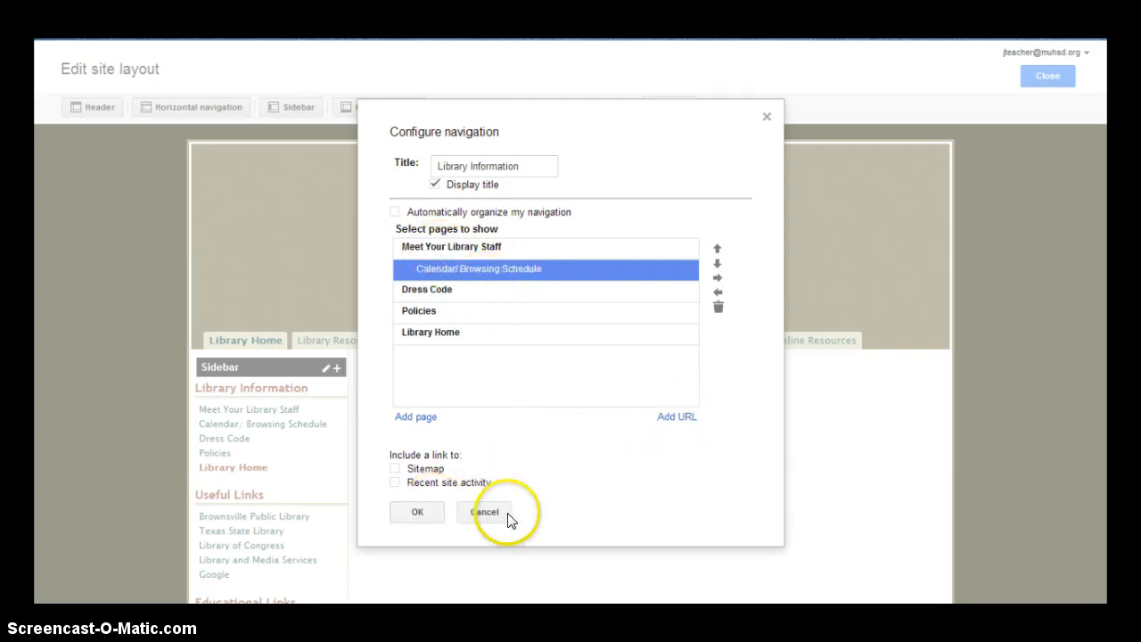
click(422, 512)
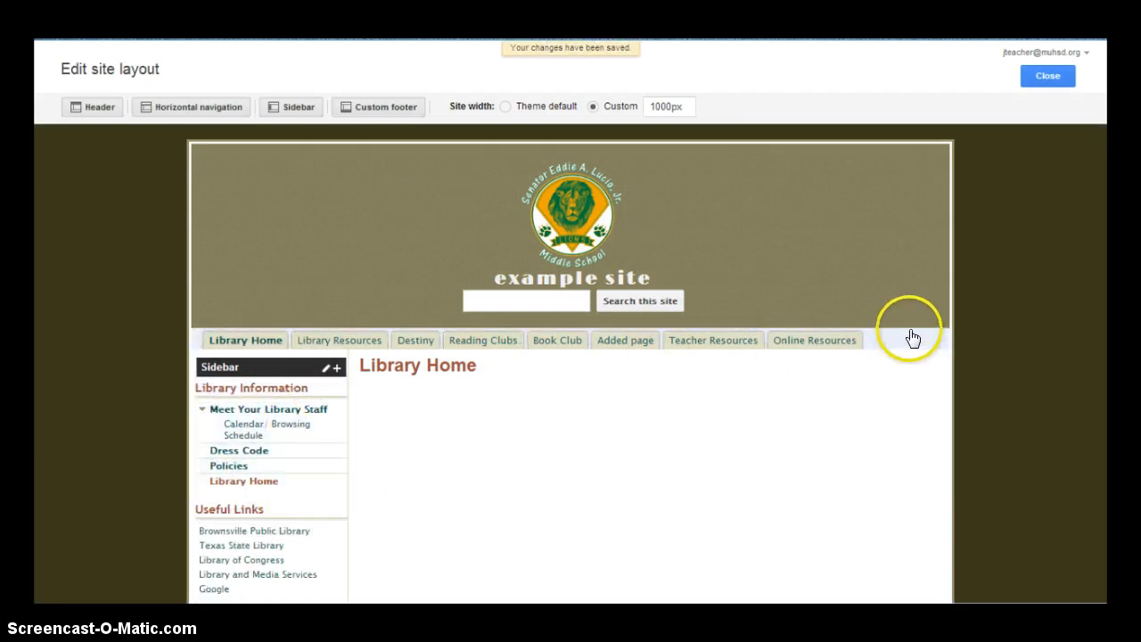
click(895, 339)
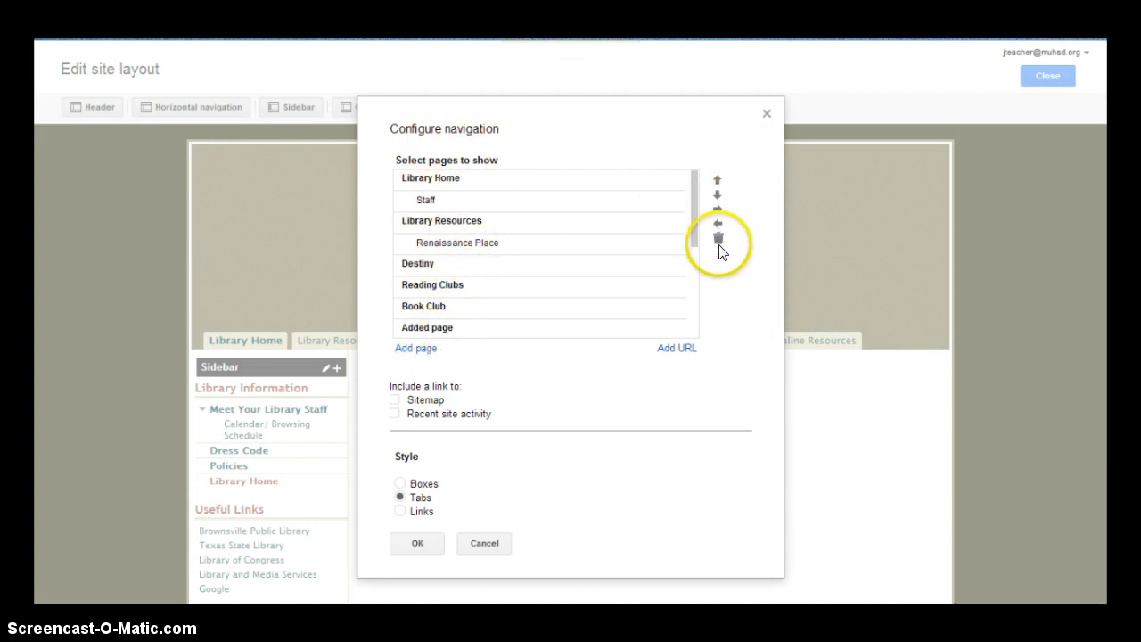
Change the top navigation bar style from Tabs to Boxes
click(399, 483)
click(417, 543)
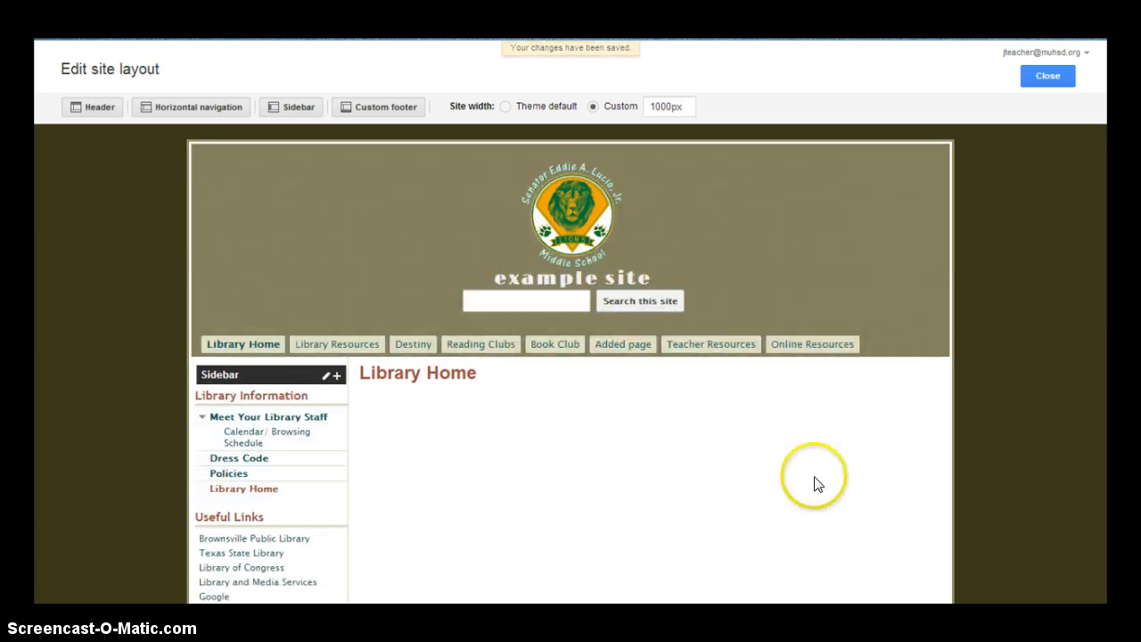
Close the layout editor, review Share visibility options without changing them, and return to Library Home
click(1062, 70)
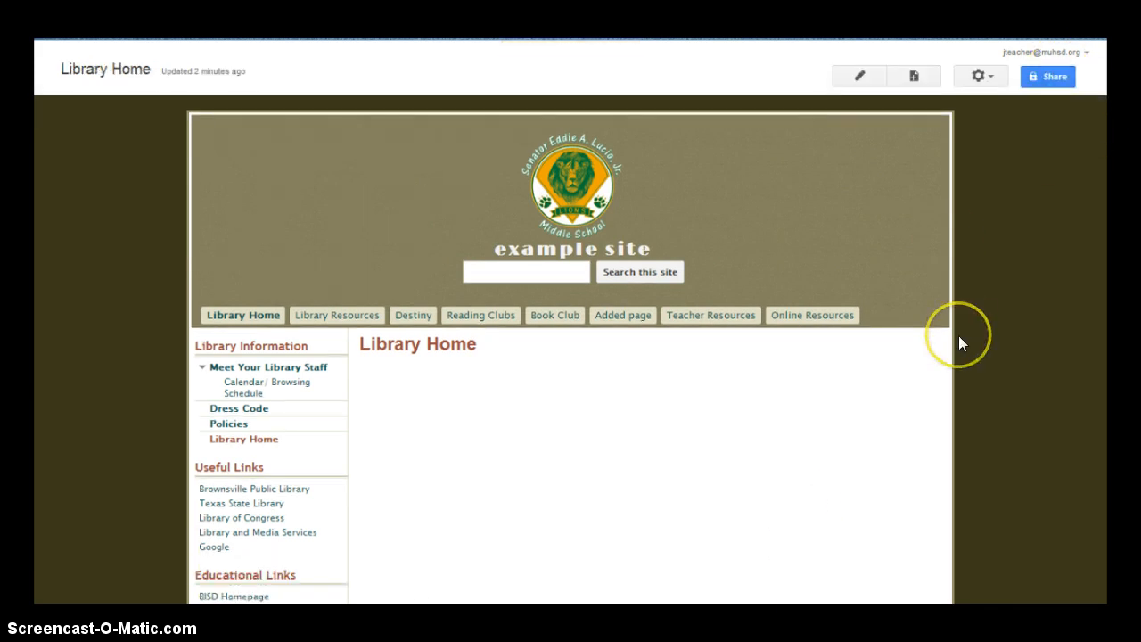
click(1049, 76)
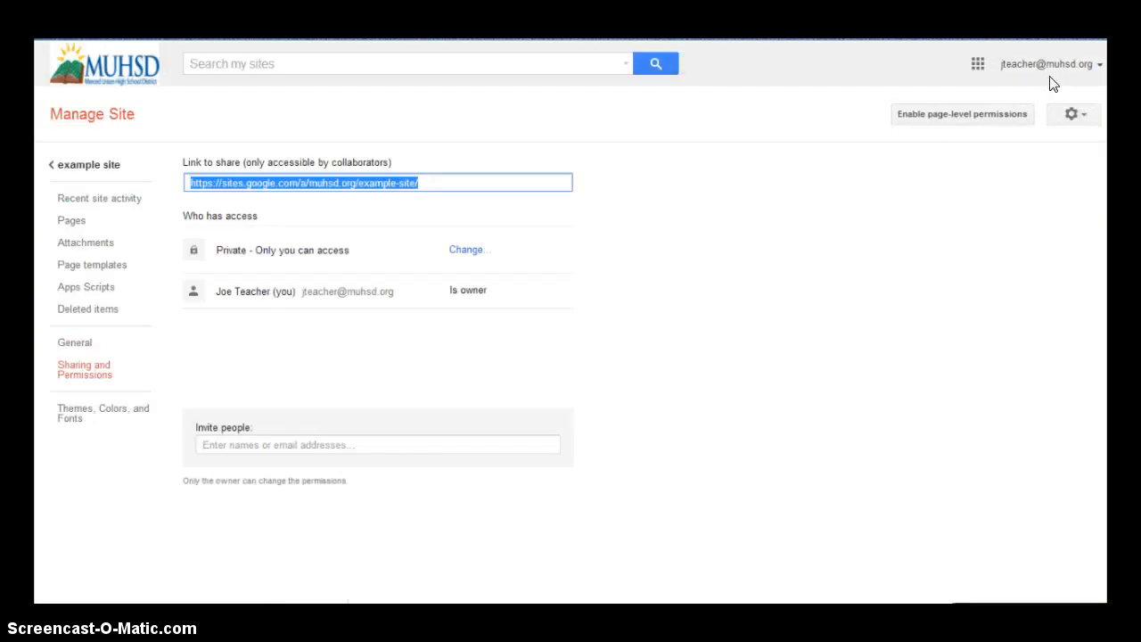
click(469, 249)
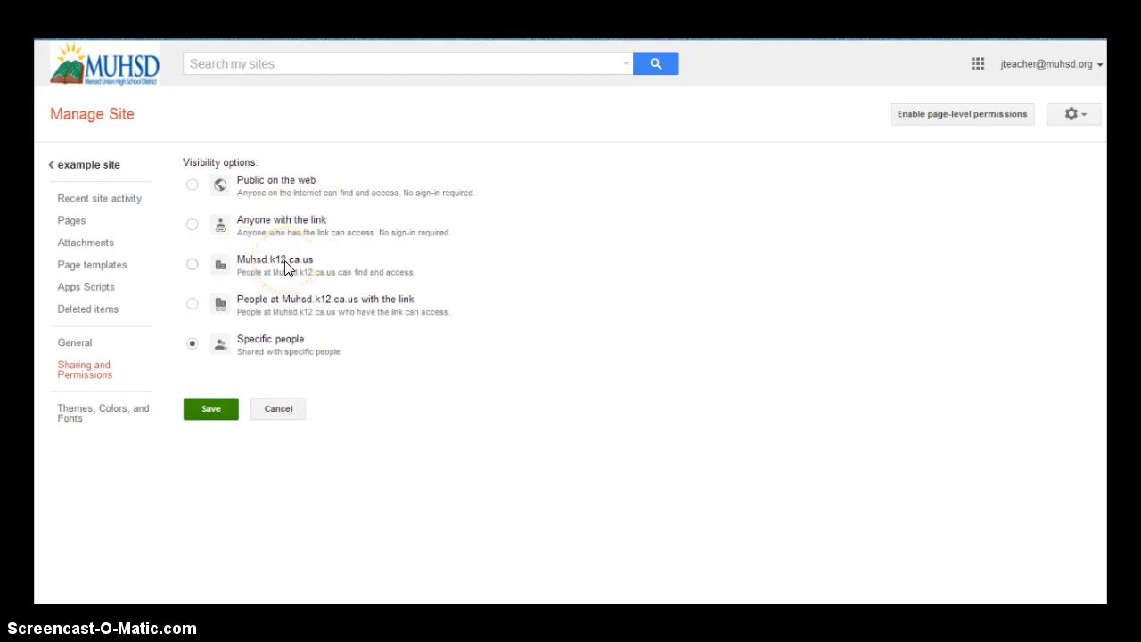
click(267, 410)
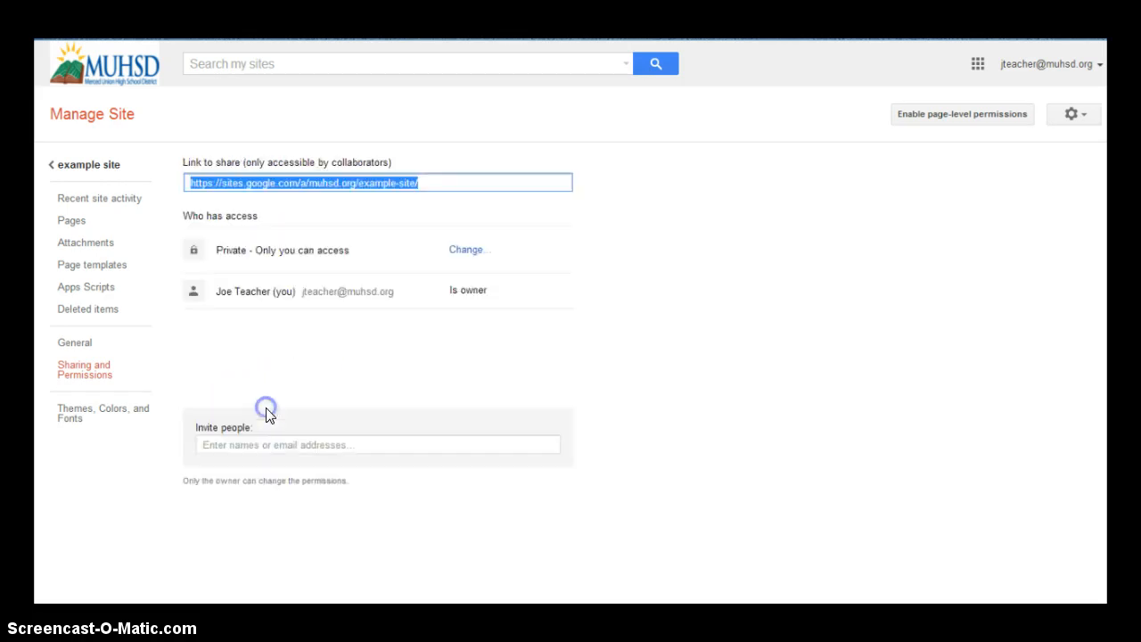
click(84, 165)
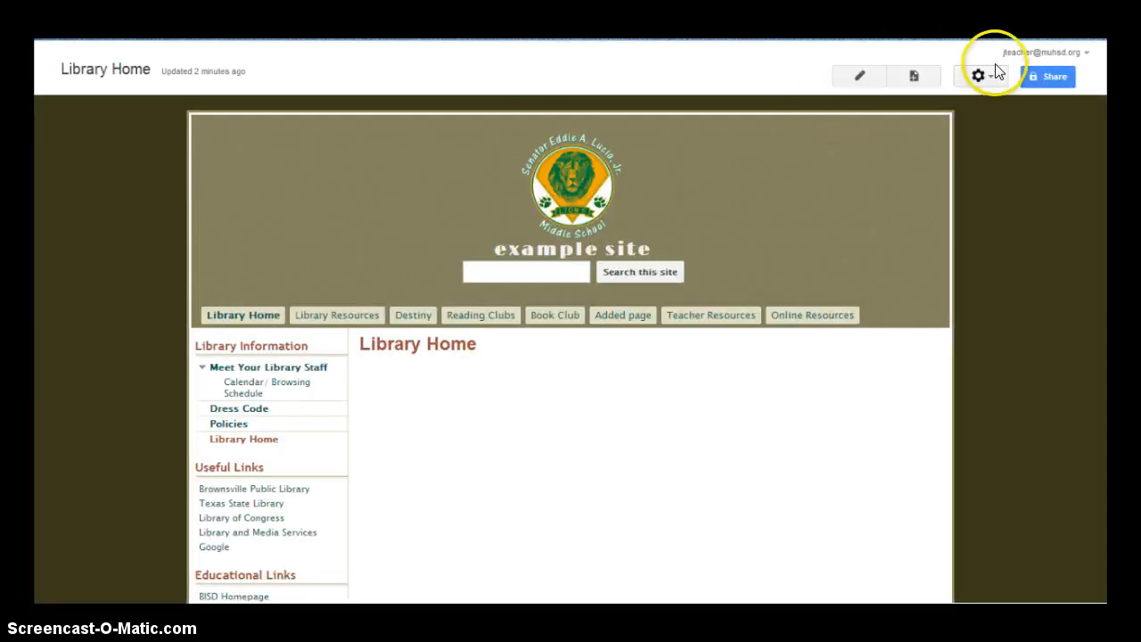
Review the General settings under Manage site, save them, and return to Library Home
click(981, 77)
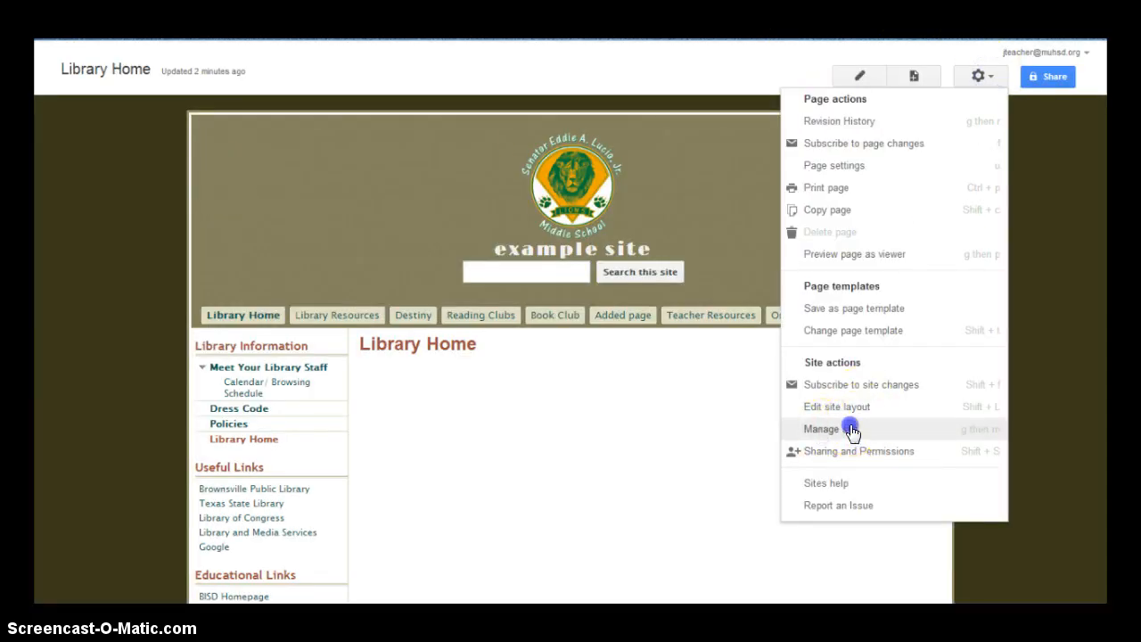
click(851, 432)
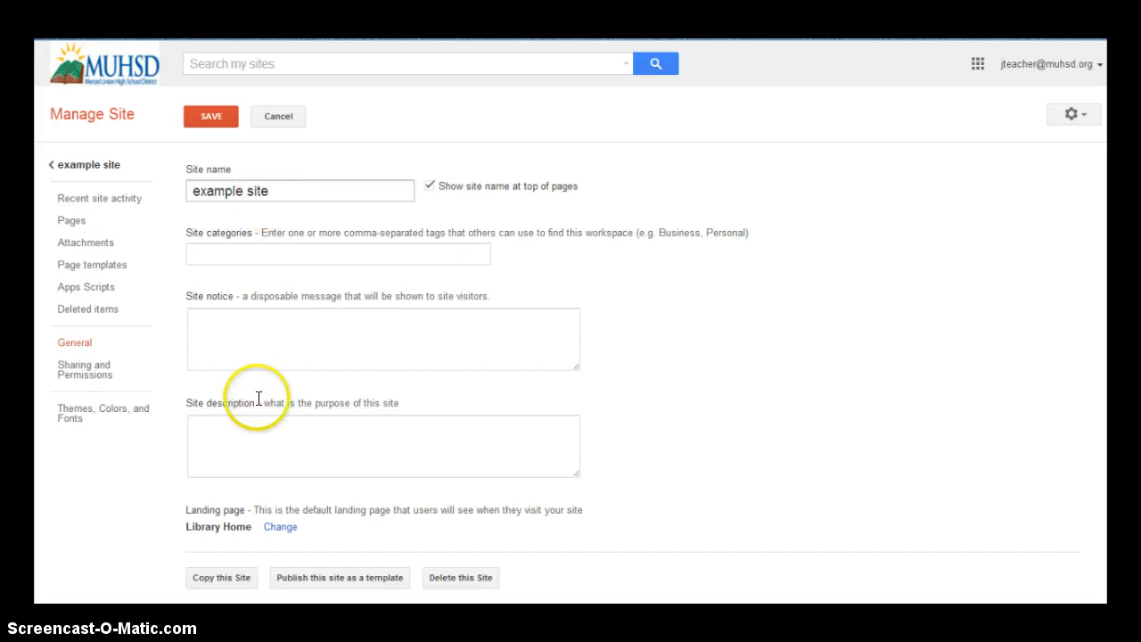
scroll(306, 363, down, 3)
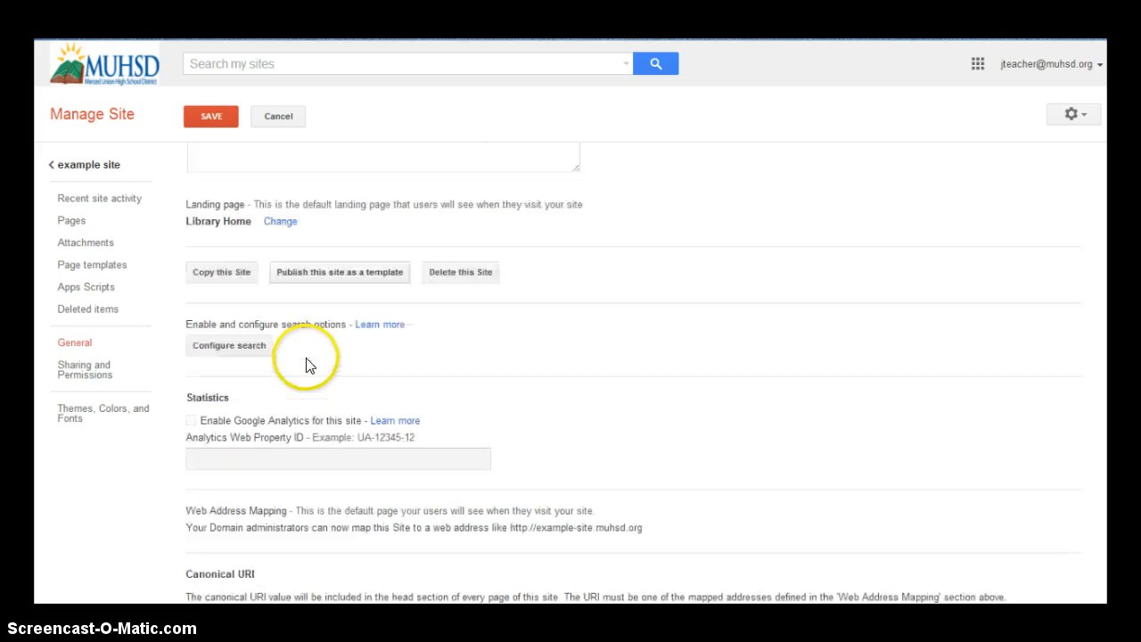
scroll(305, 364, down, 5)
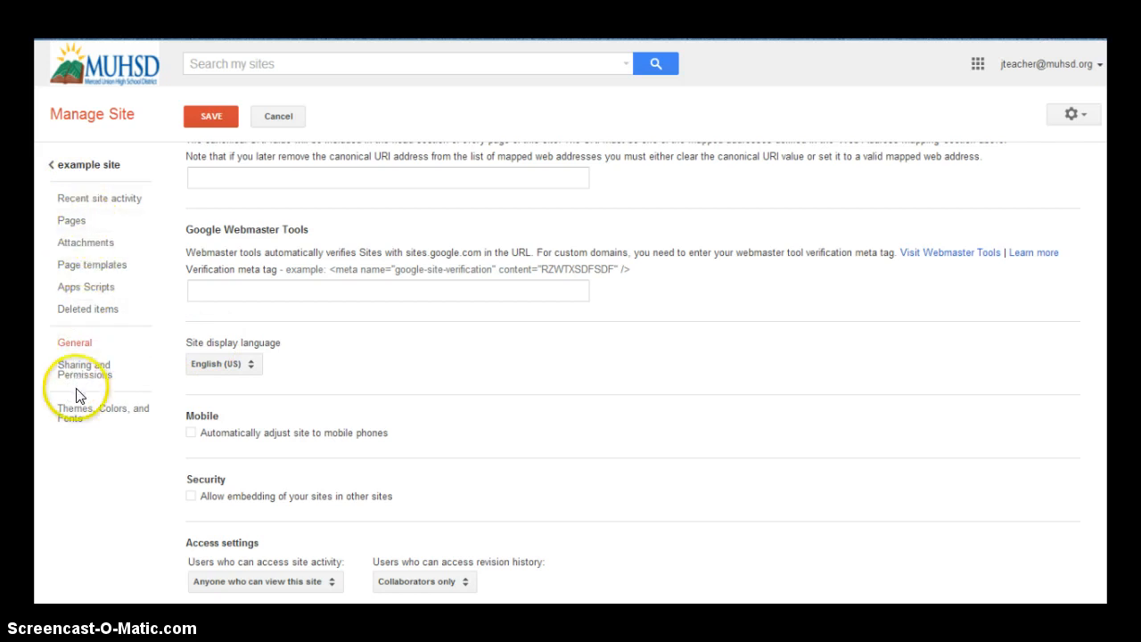
click(207, 116)
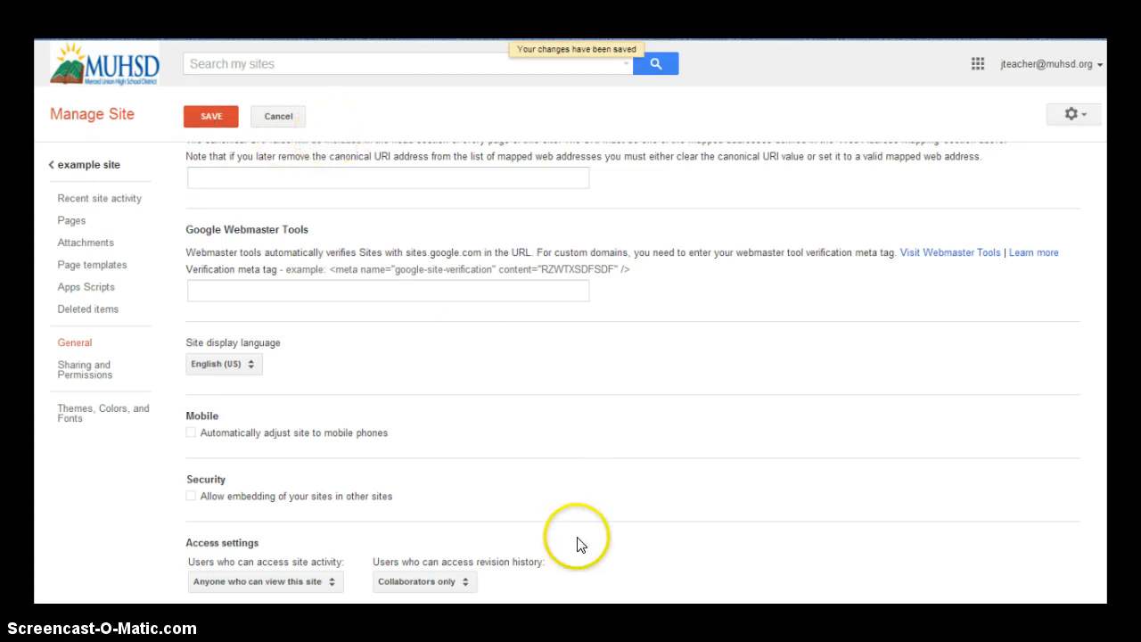
click(84, 167)
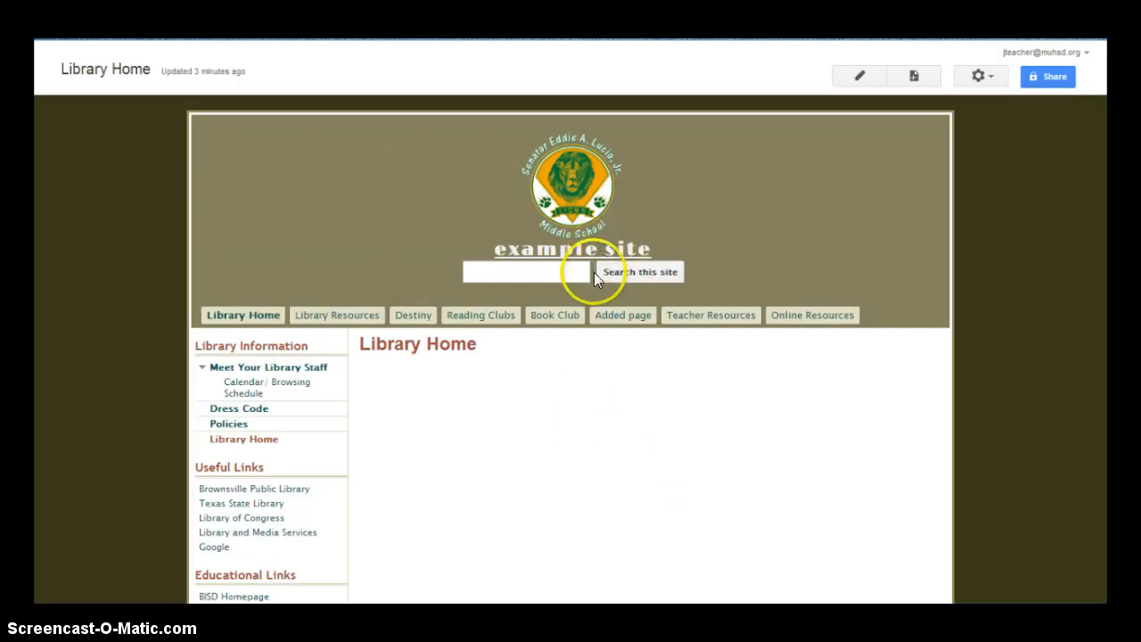